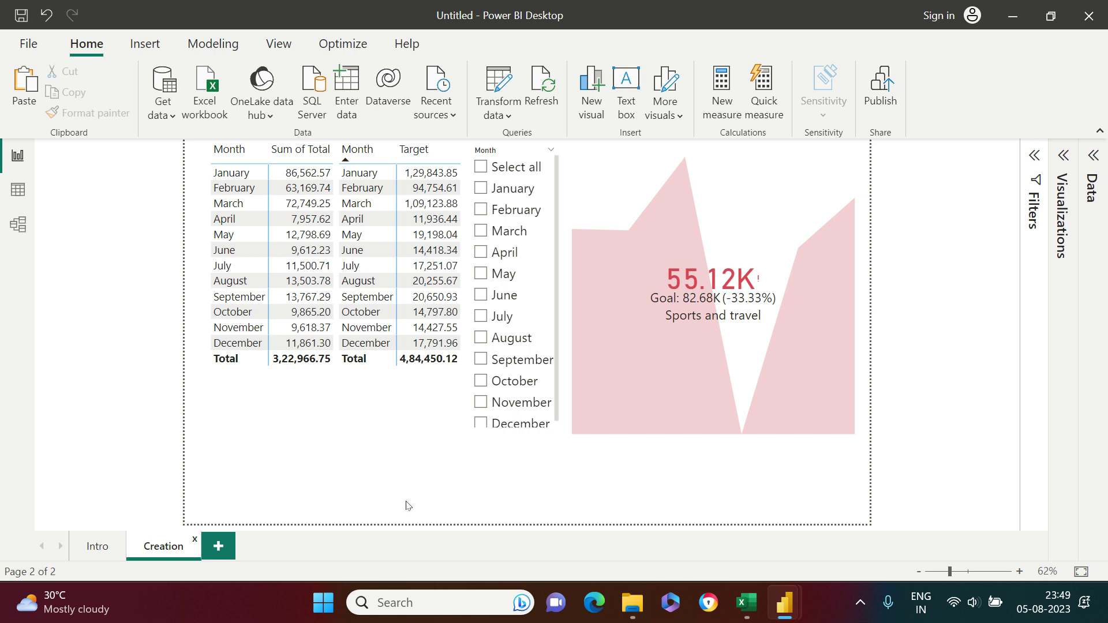
Step: Delete all existing visuals from the Creation page
left_click(387, 467)
key("ctrl+a")
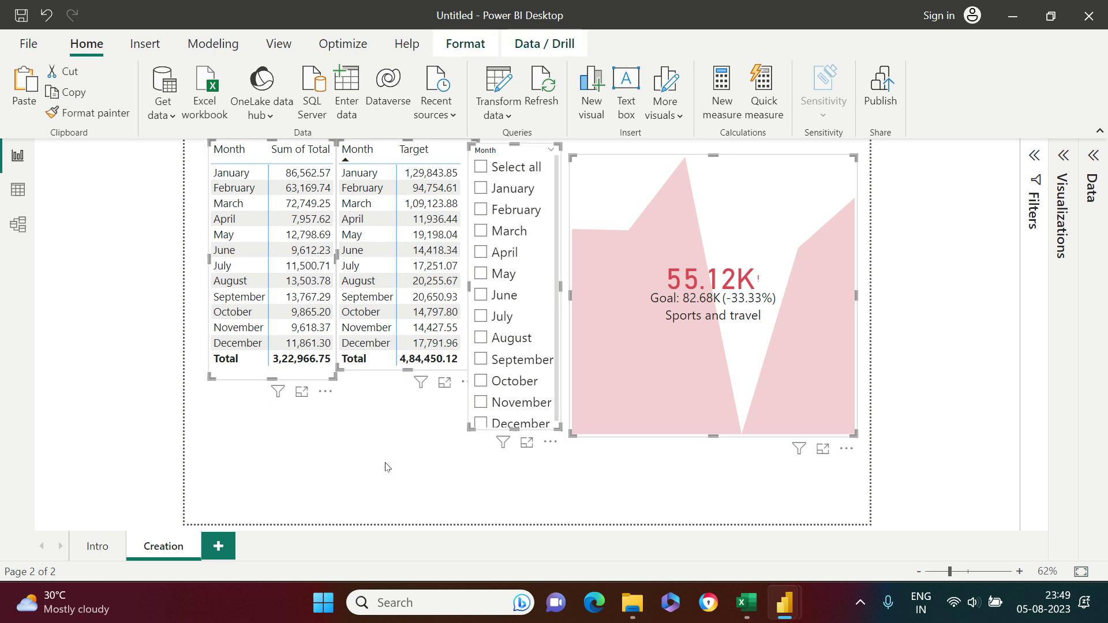
key("Delete")
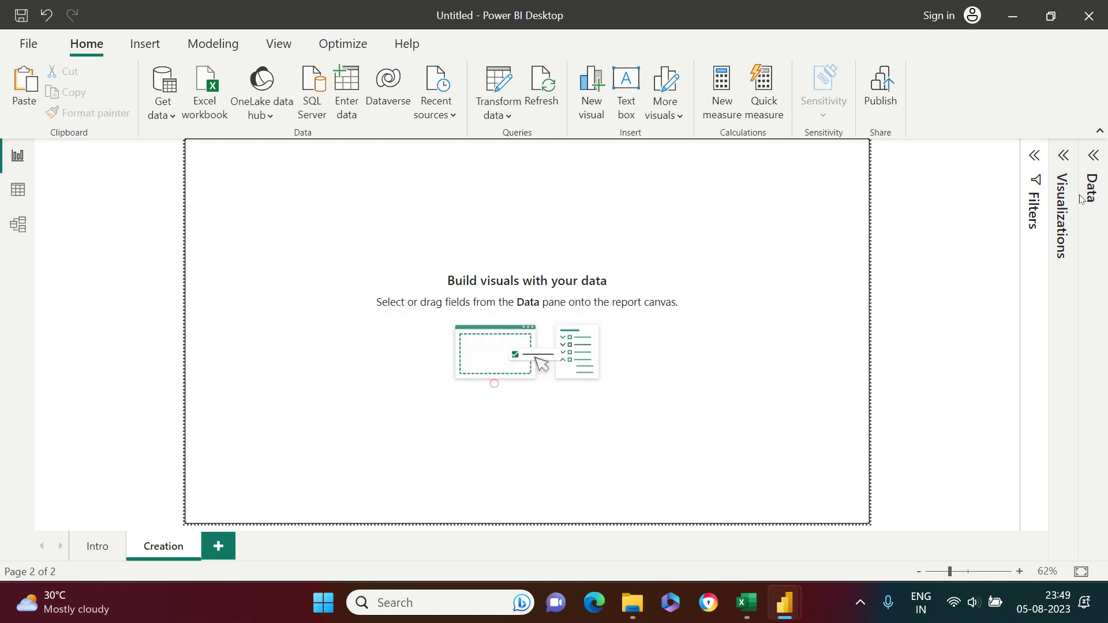
Step: Add an empty KPI visual to the blank page and place it in the page's upper-right corner
left_click(1064, 155)
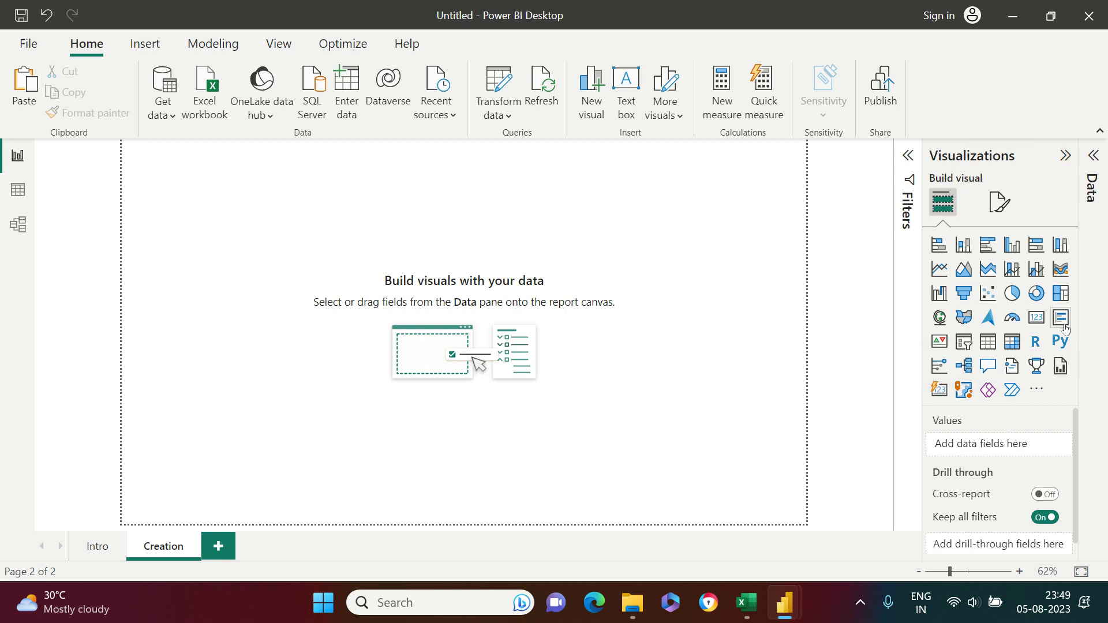
left_click(937, 342)
left_click_drag(237, 258, 775, 258)
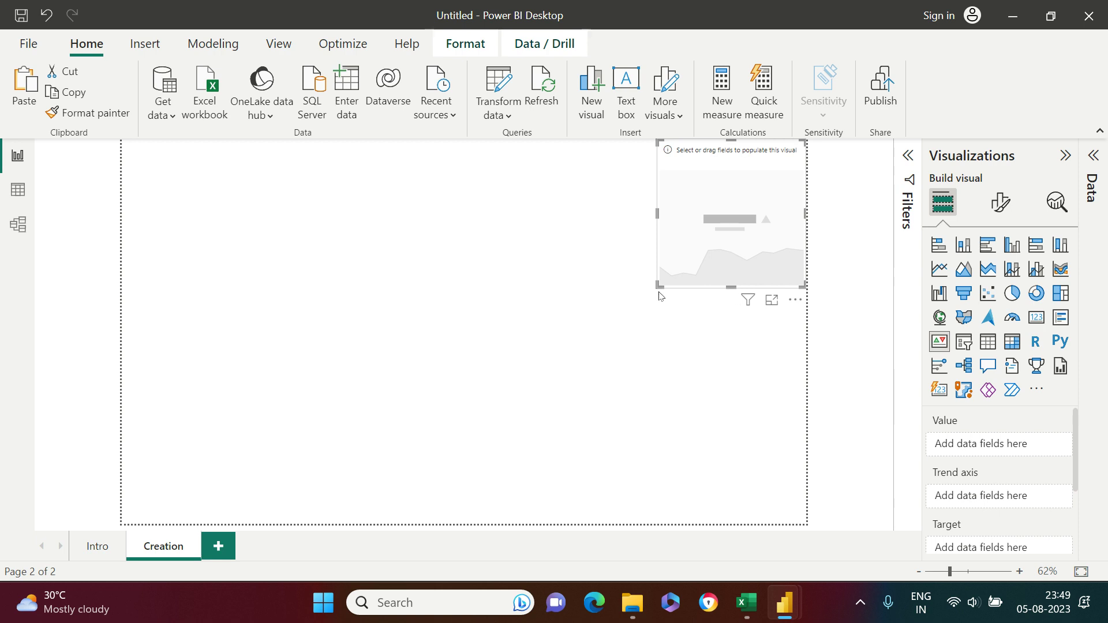
Step: Assign the Total field from Sheet1 as the KPI's value
left_click(1094, 156)
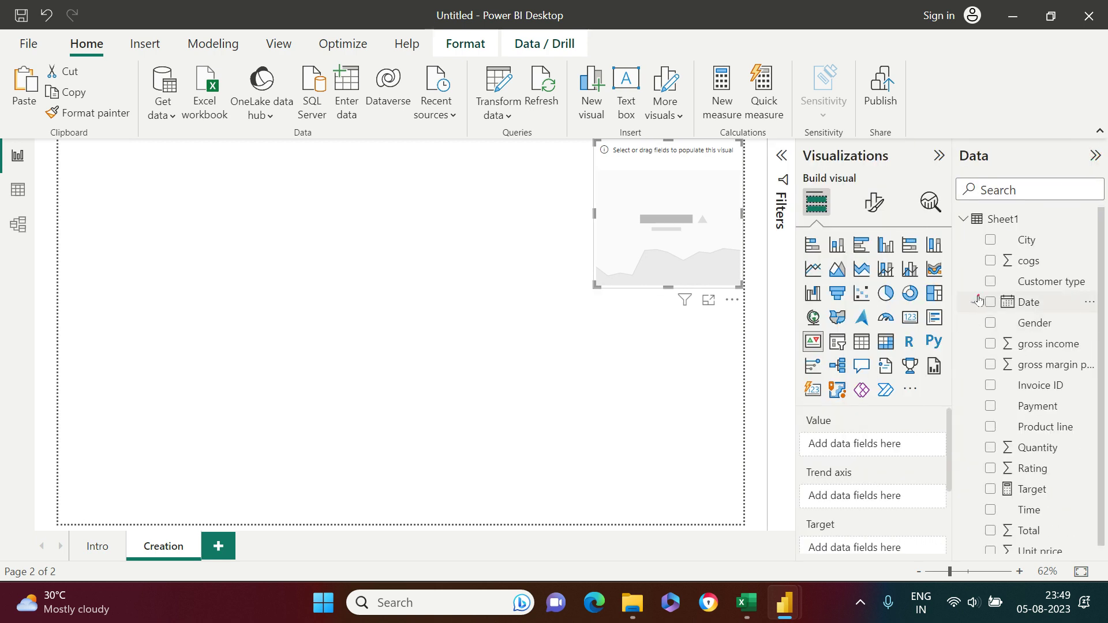
scroll(1013, 462, "down", 1)
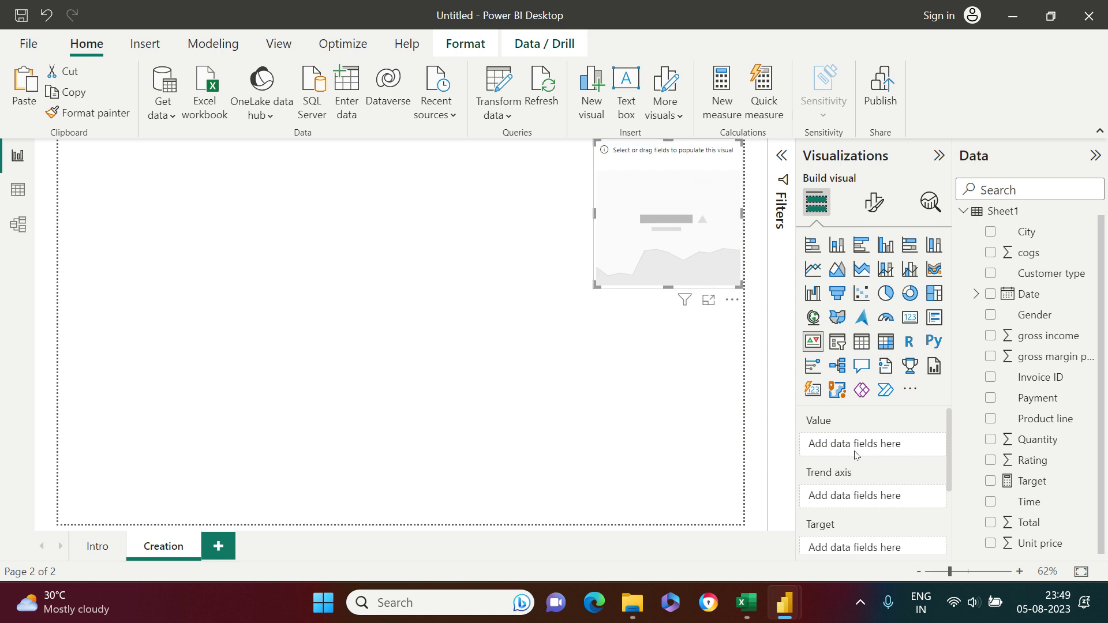
scroll(859, 448, "down", 2)
scroll(858, 448, "up", 2)
scroll(847, 477, "down", 2)
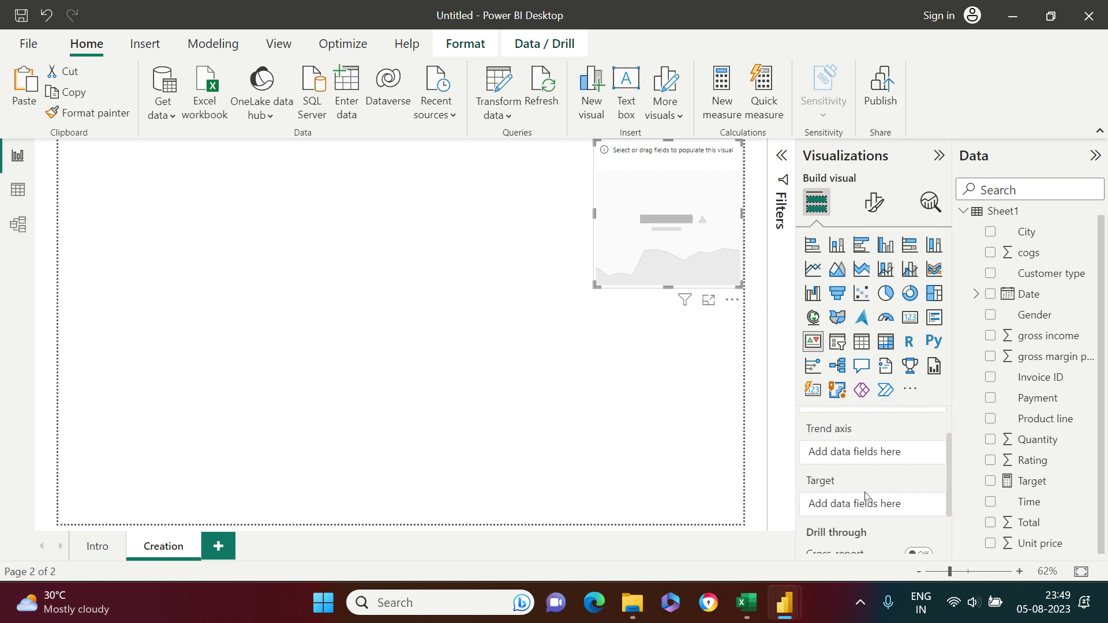
scroll(870, 494, "up", 2)
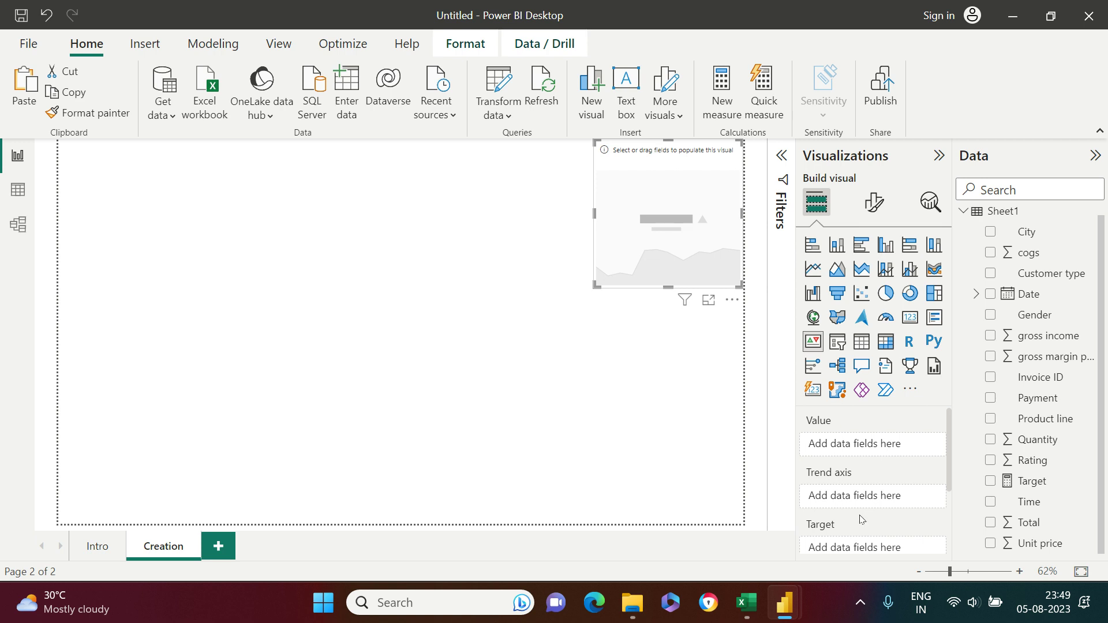
left_click_drag(1016, 524, 860, 446)
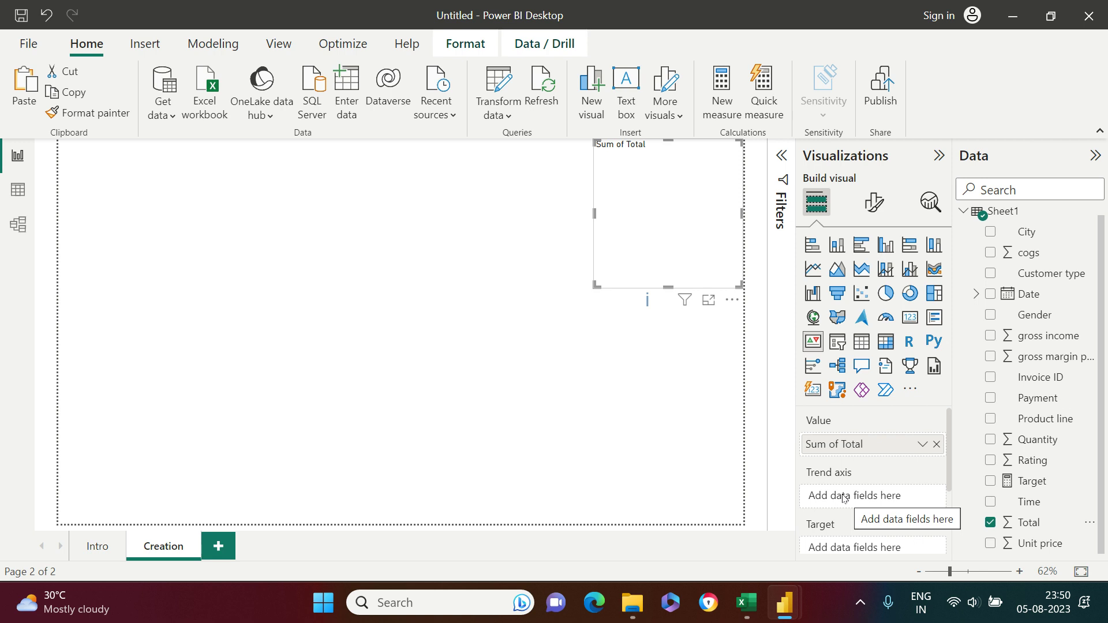
Step: Set Month from the Date hierarchy as the KPI's trend axis and enlarge the visual toward the page's centre
left_click(977, 295)
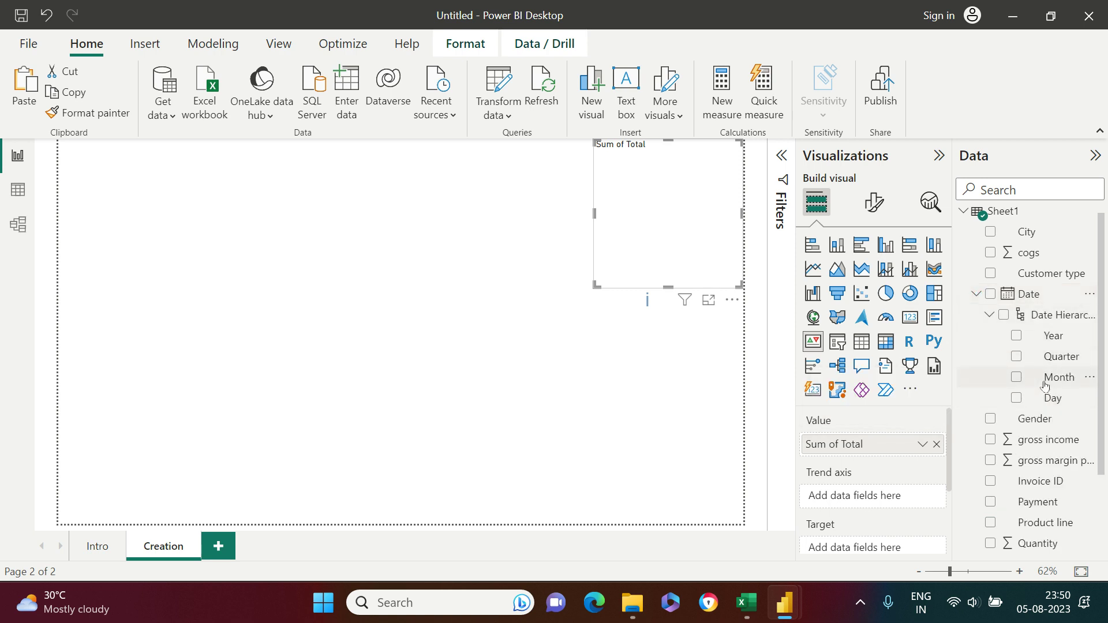
left_click_drag(1047, 379, 891, 502)
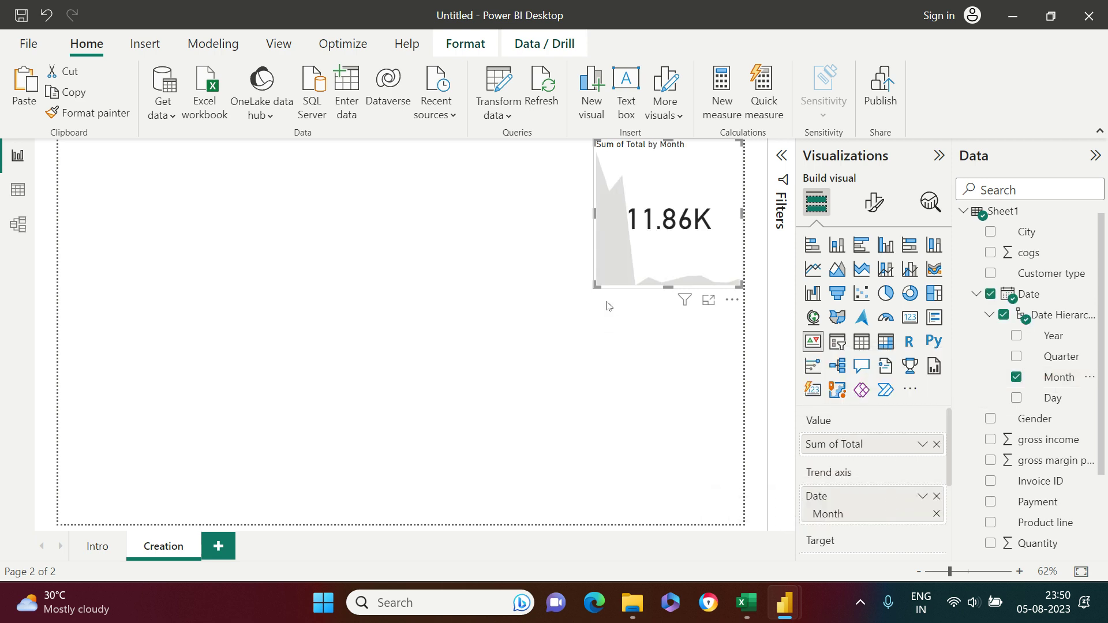
left_click_drag(595, 286, 462, 408)
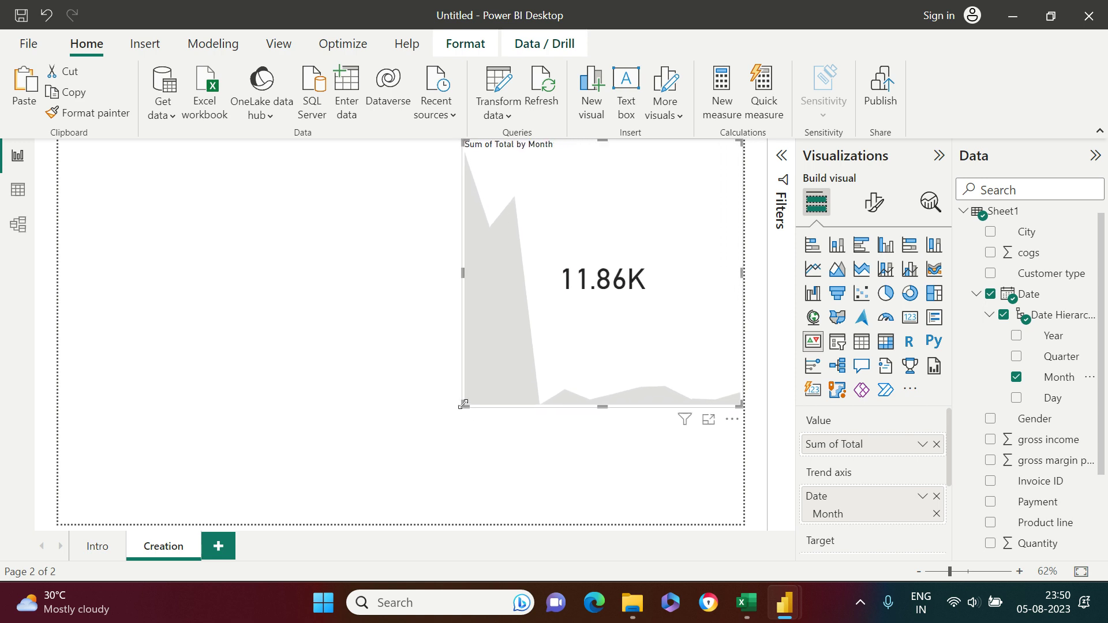
Step: Turn off the KPI visual's title, then return to its field settings
scroll(898, 460, "down", 2)
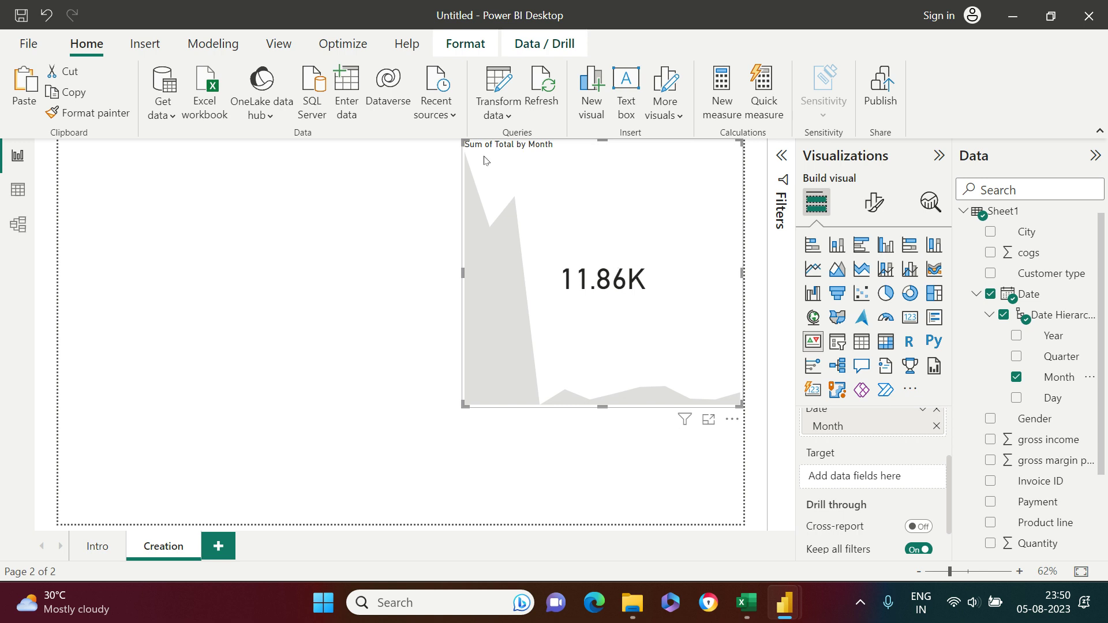
left_click(874, 202)
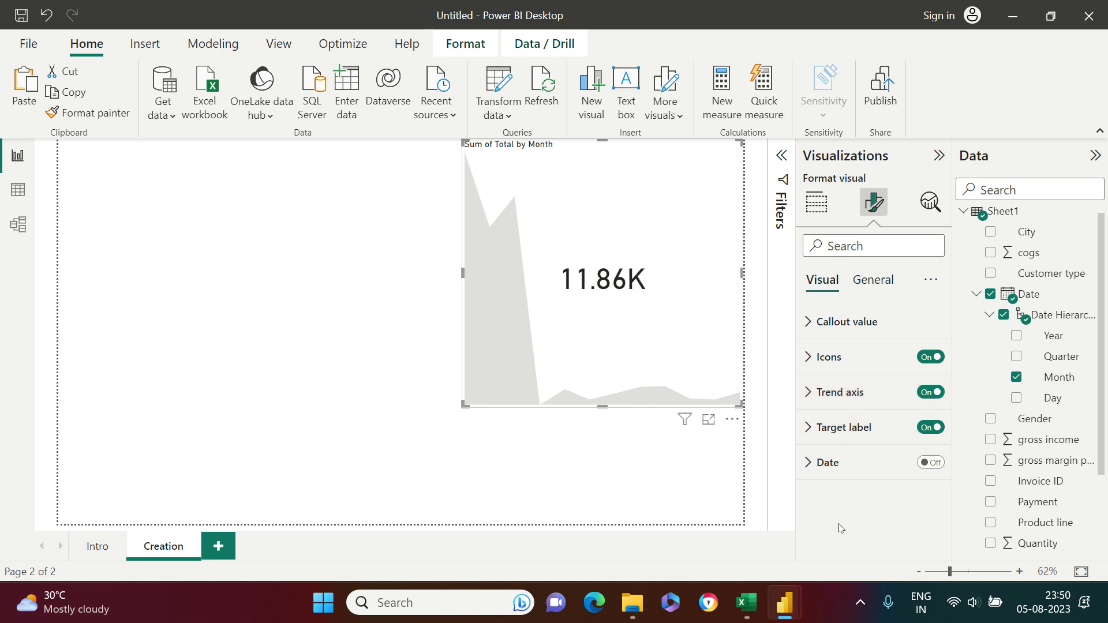
left_click(870, 280)
left_click(925, 358)
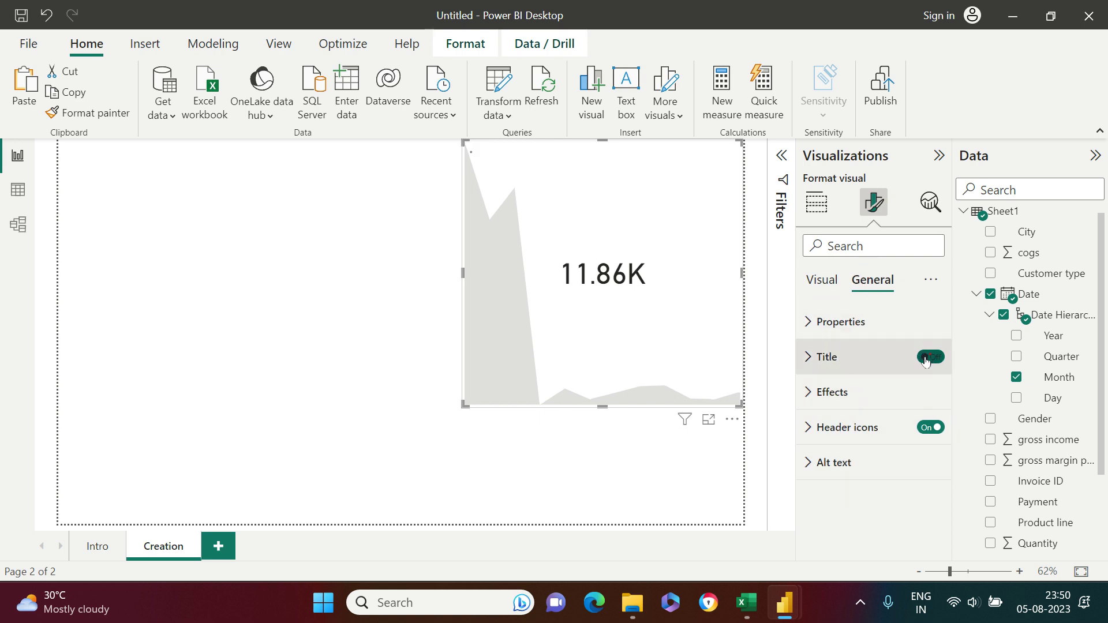
left_click(816, 202)
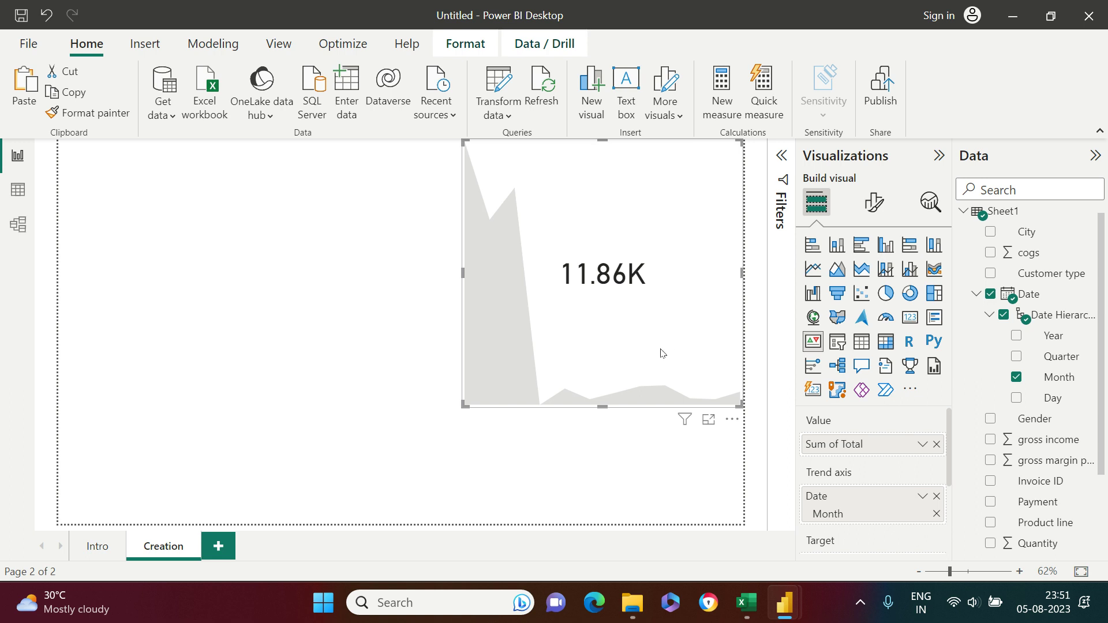
Step: Delete the existing Target measure from the model
scroll(829, 456, "down", 2)
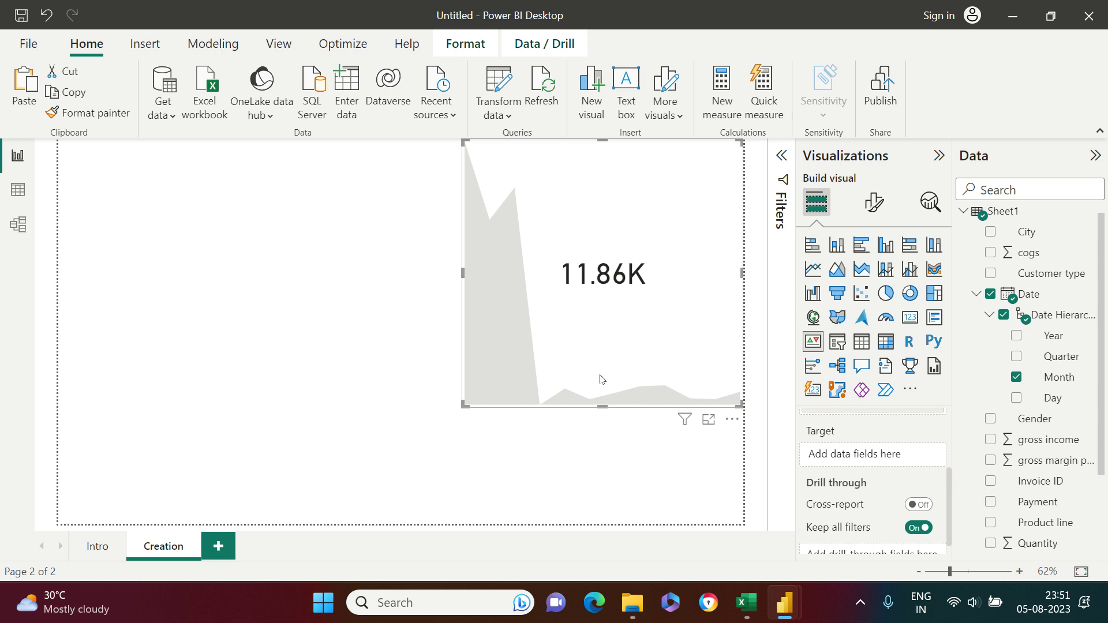
scroll(1062, 427, "down", 3)
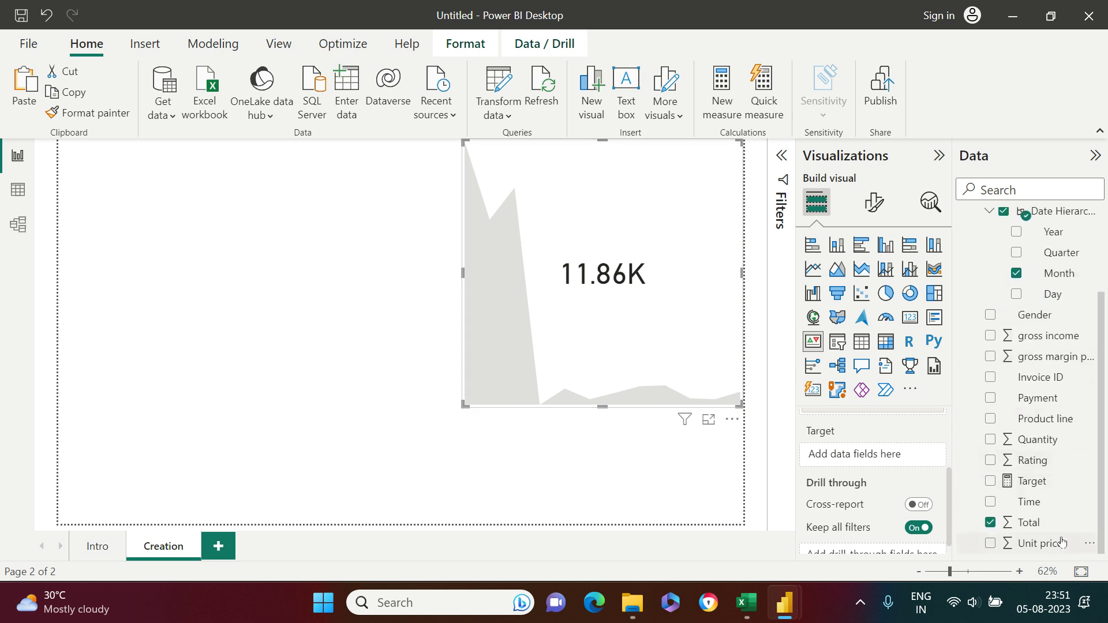
left_click(1088, 482)
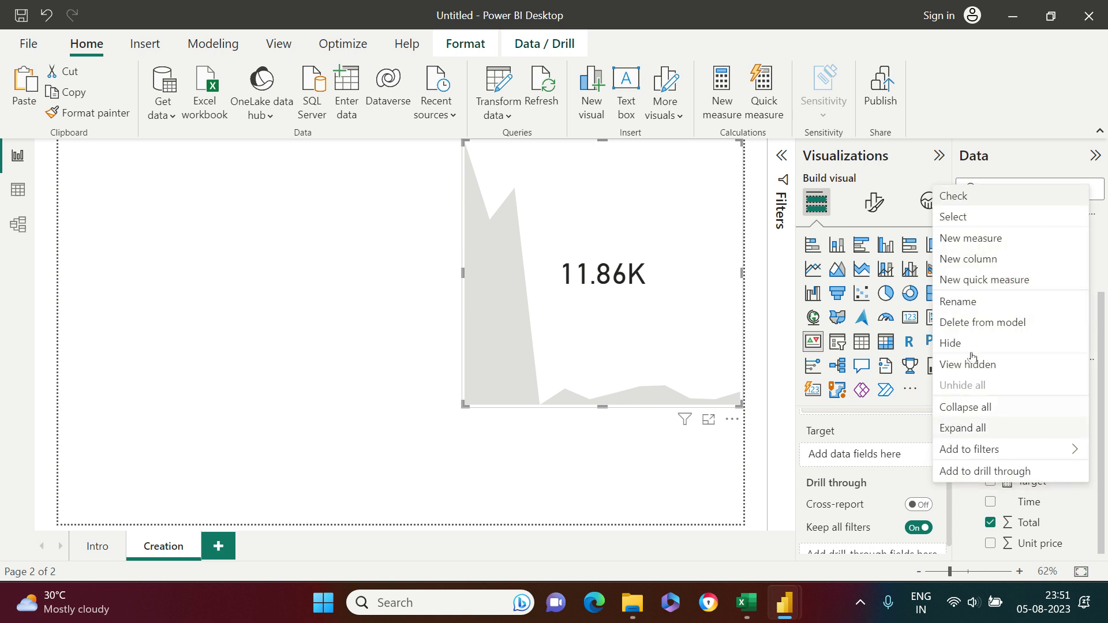
left_click(983, 325)
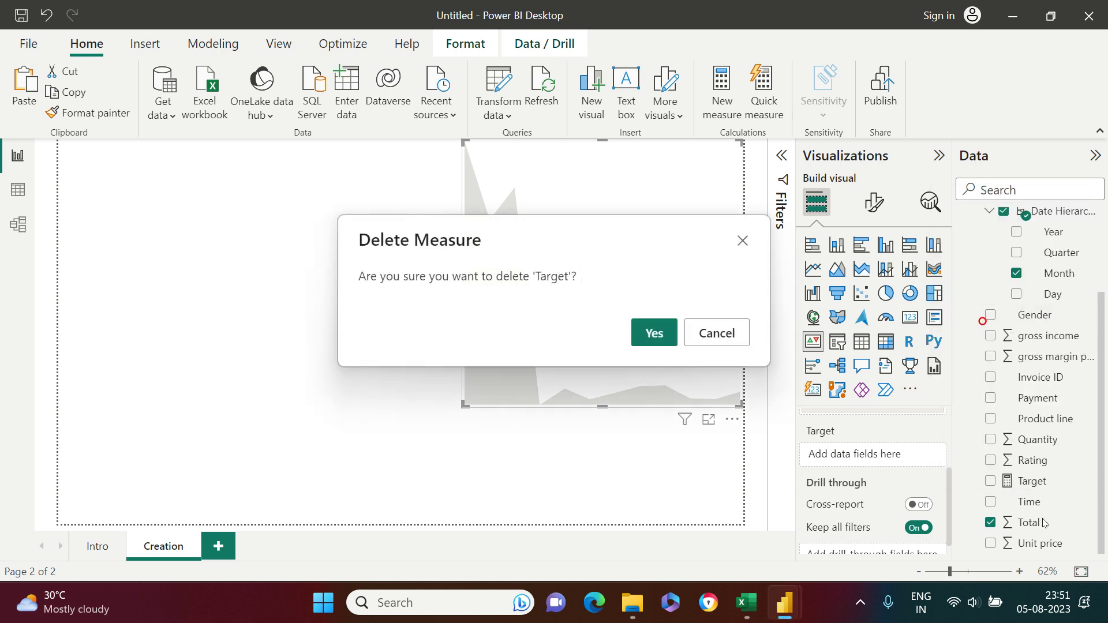
left_click(654, 334)
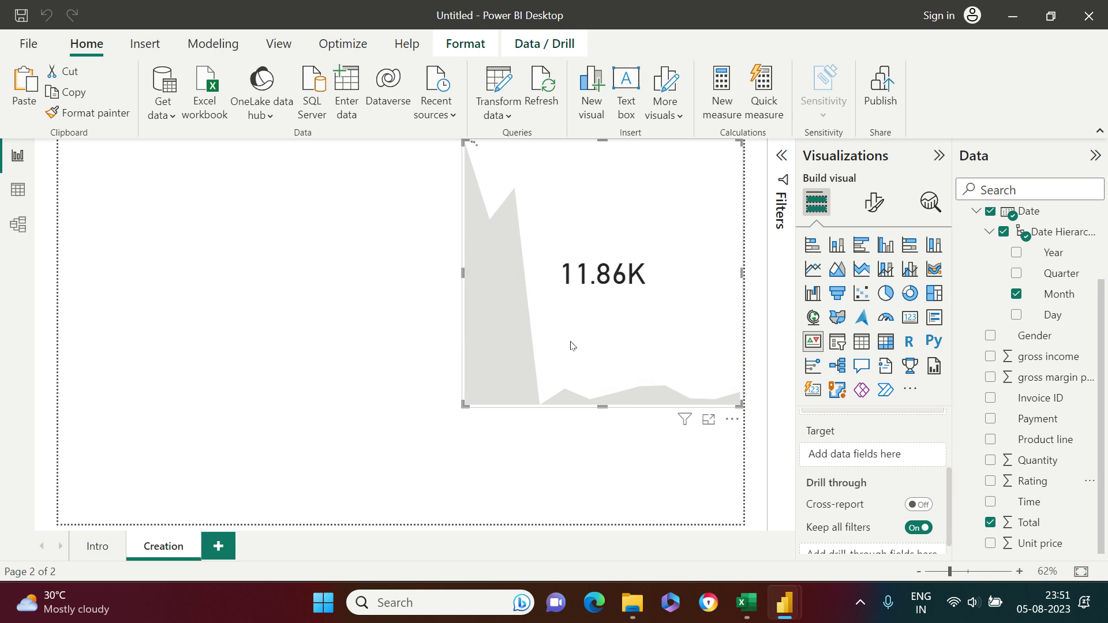
Step: Create a new measure in Sheet1 defined as Target = SUM(Sheet1[Total])*1.5
left_click(978, 214)
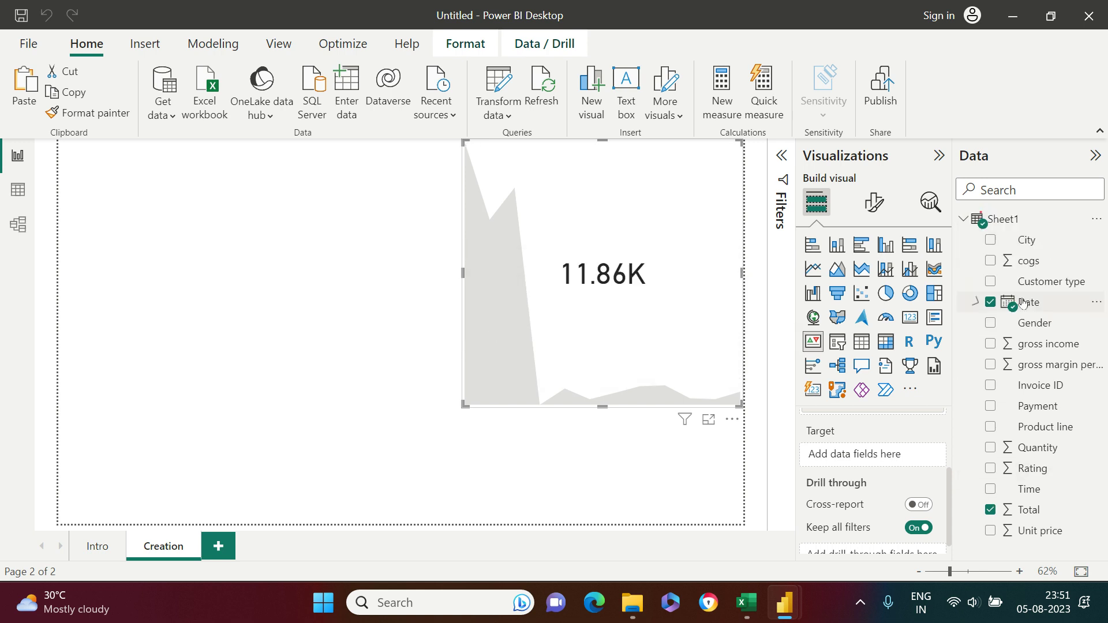
left_click(964, 220)
left_click(964, 219)
left_click(1098, 222)
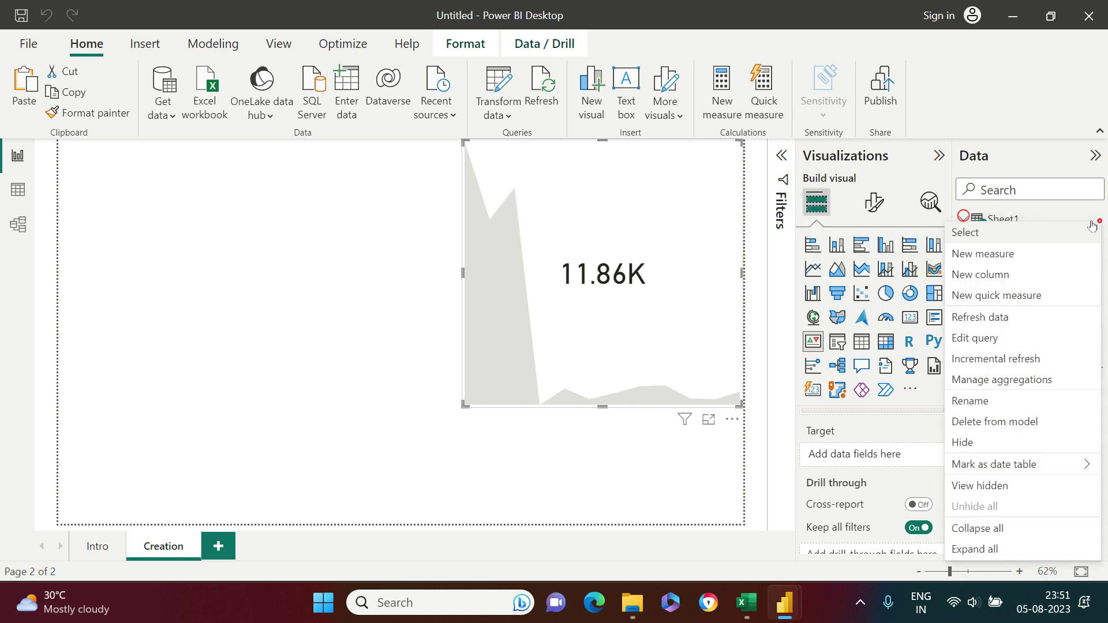
left_click(983, 254)
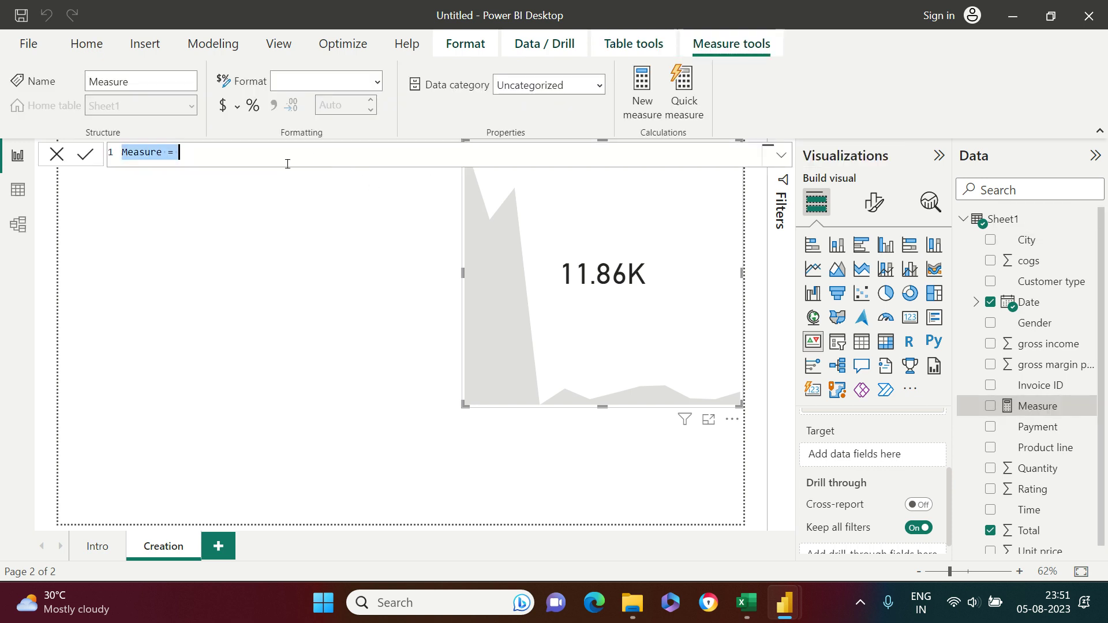
double_click(147, 155)
type("Target")
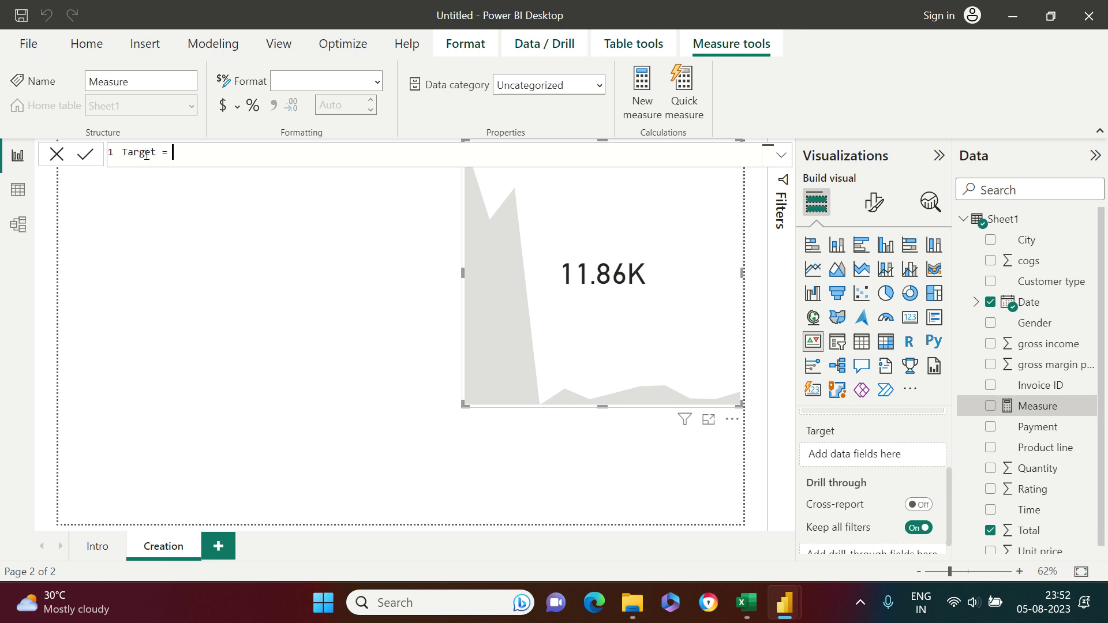
type("sum(tot")
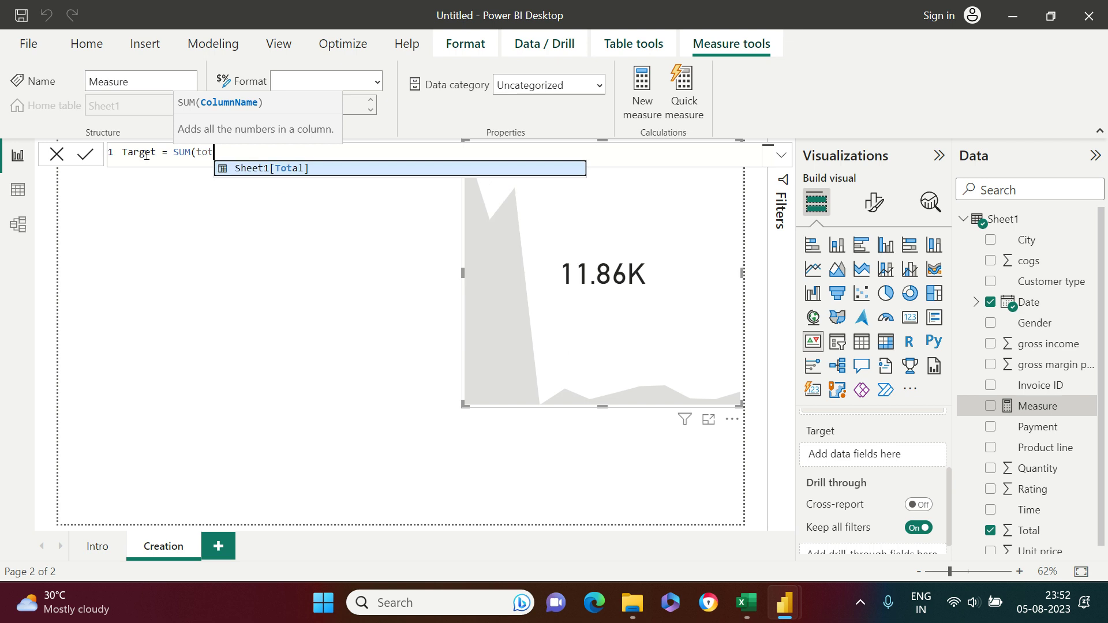
key("Tab")
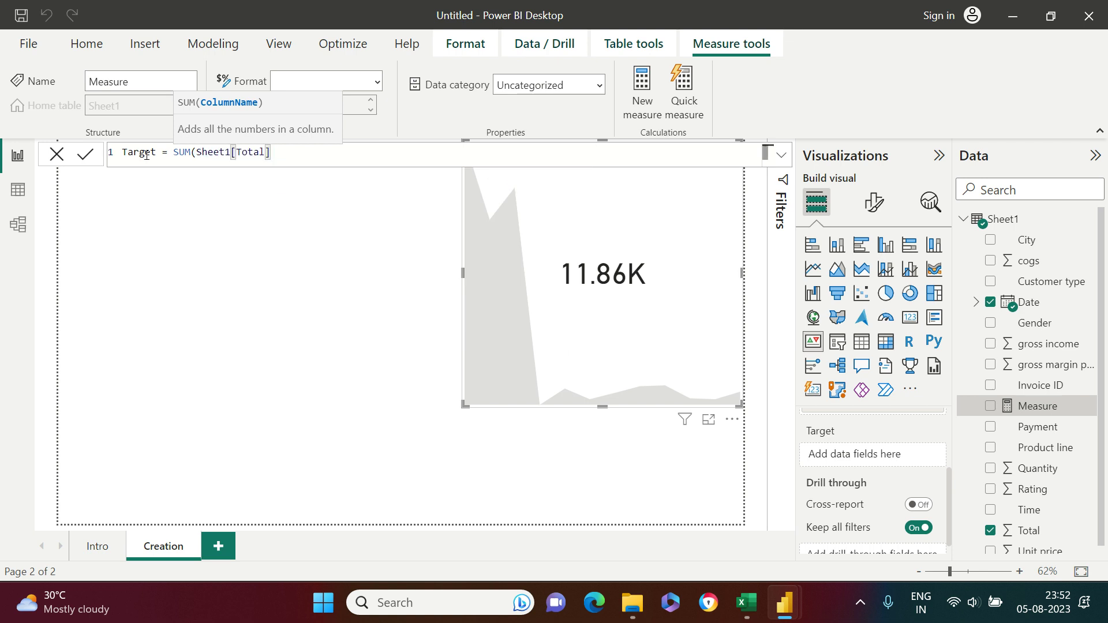
type(")*1.5")
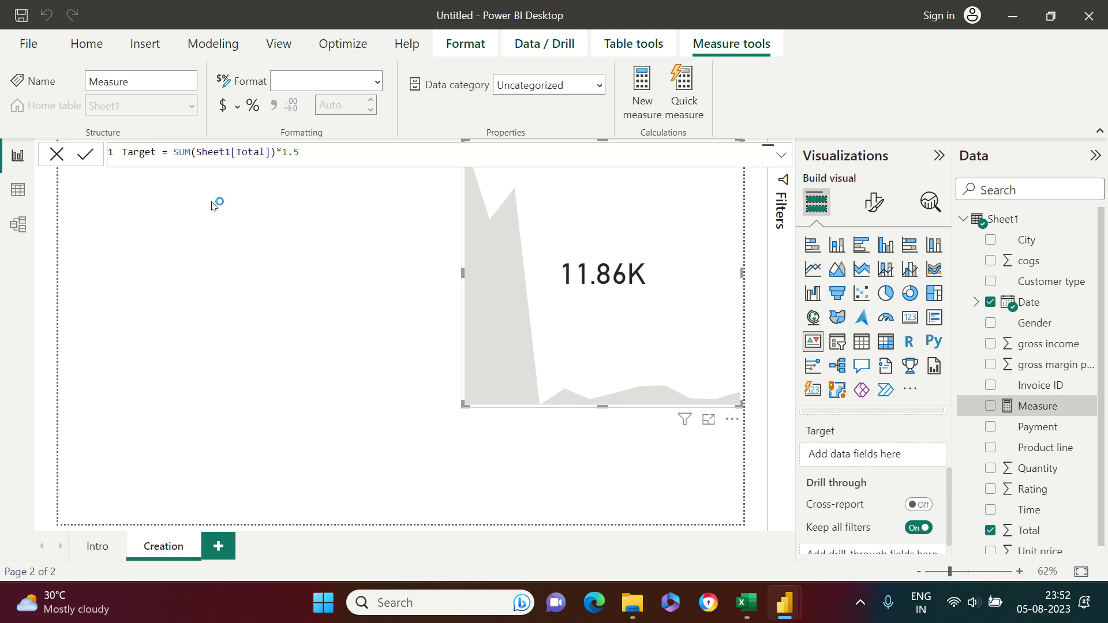
key("Return")
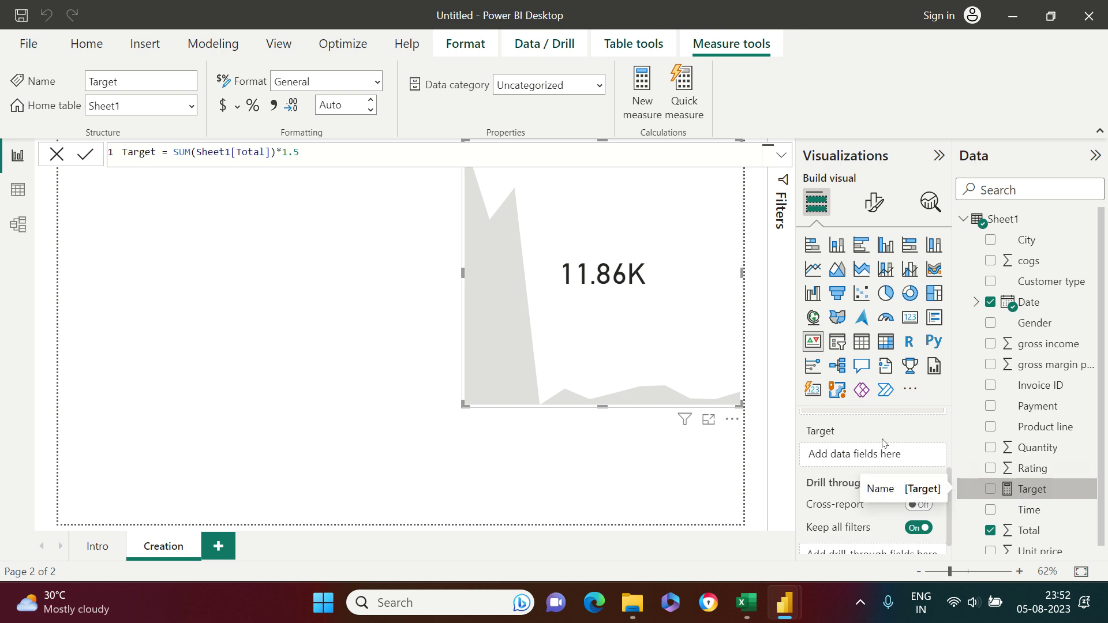
Step: Assign the new Target measure as the KPI's target and deselect the visual
mouse_move(862, 472)
left_mouse_down()
mouse_move(841, 459)
mouse_move(859, 486)
mouse_move(860, 456)
left_mouse_up()
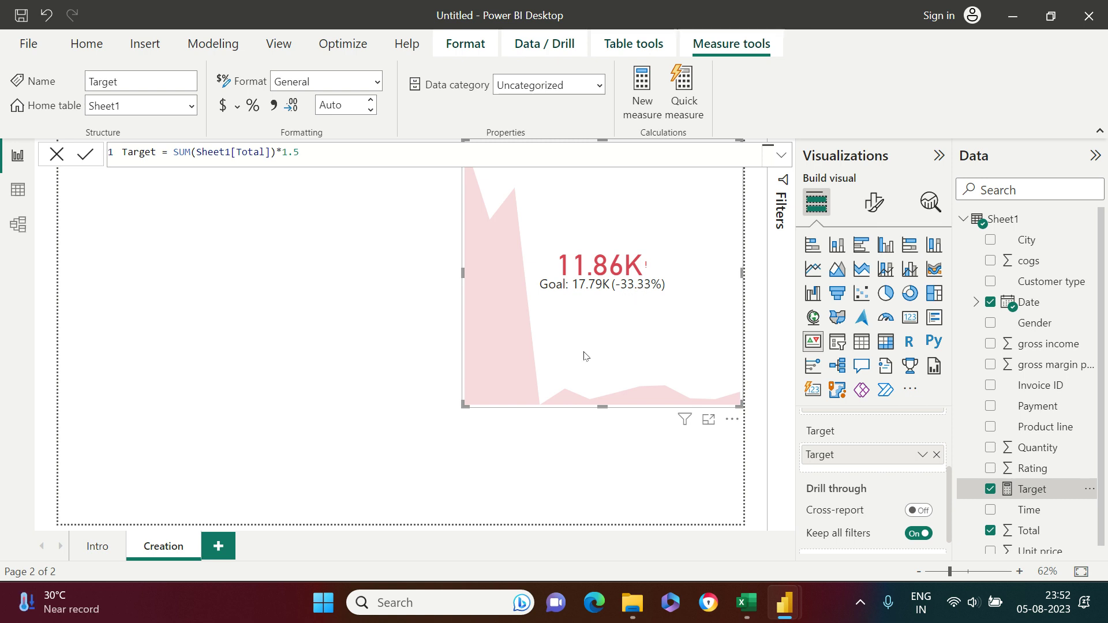
left_click(368, 378)
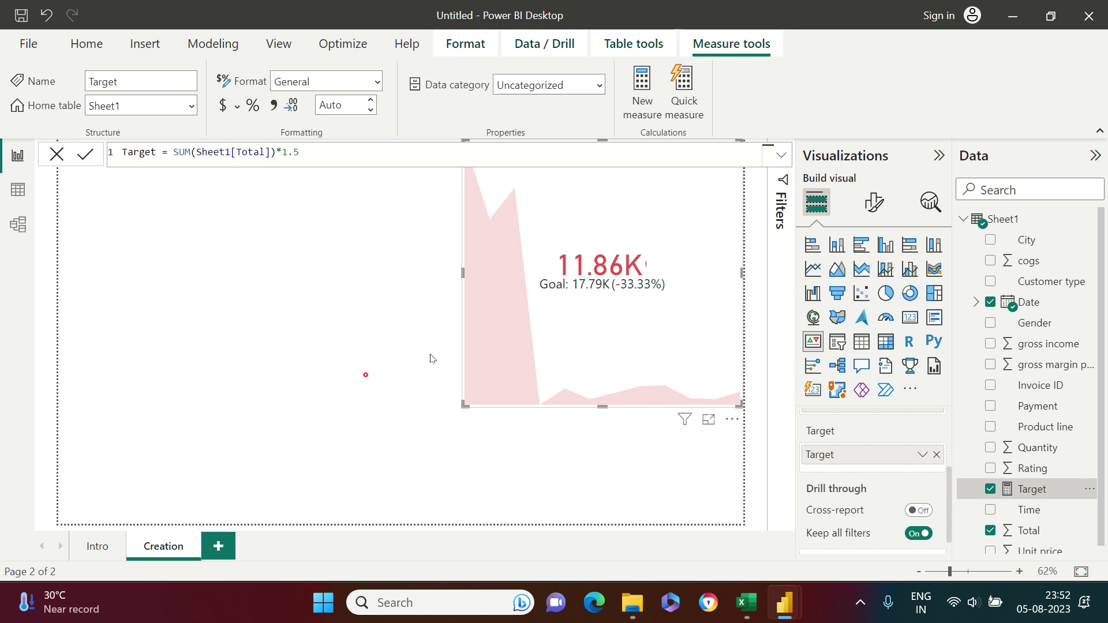
left_click(588, 331)
left_click(378, 337)
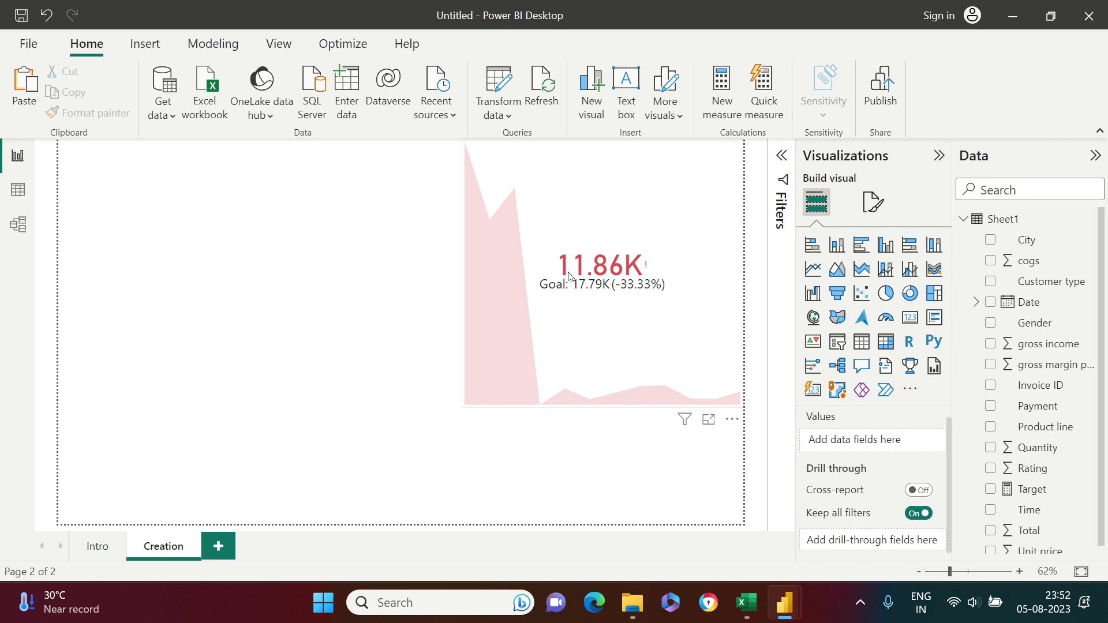
Step: Turn on the date display in the KPI visual's formatting
left_click(612, 336)
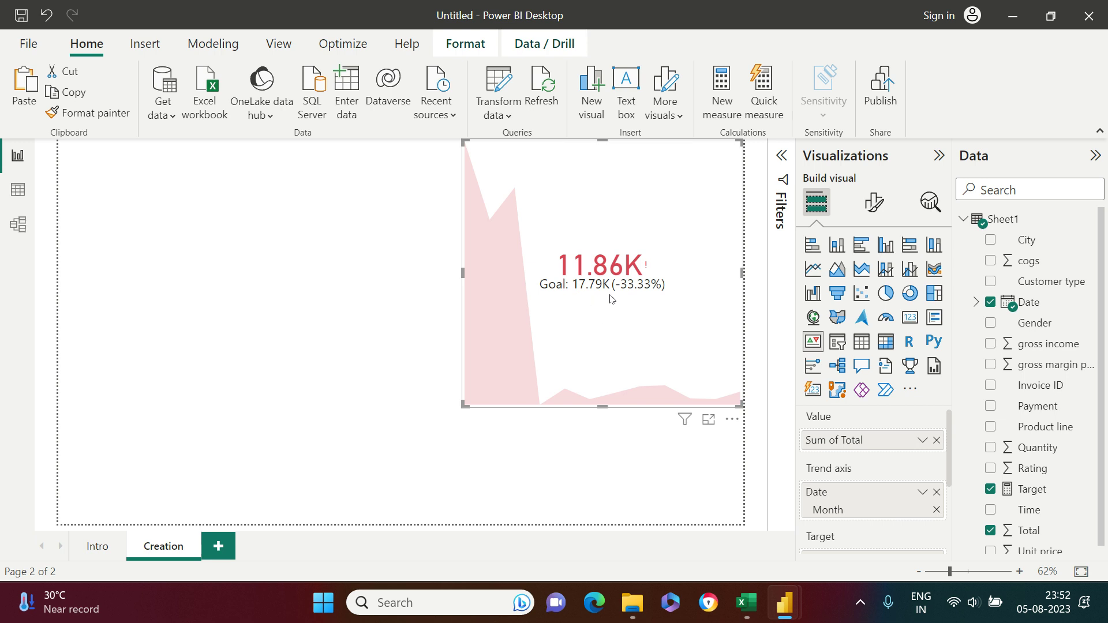
left_click(872, 205)
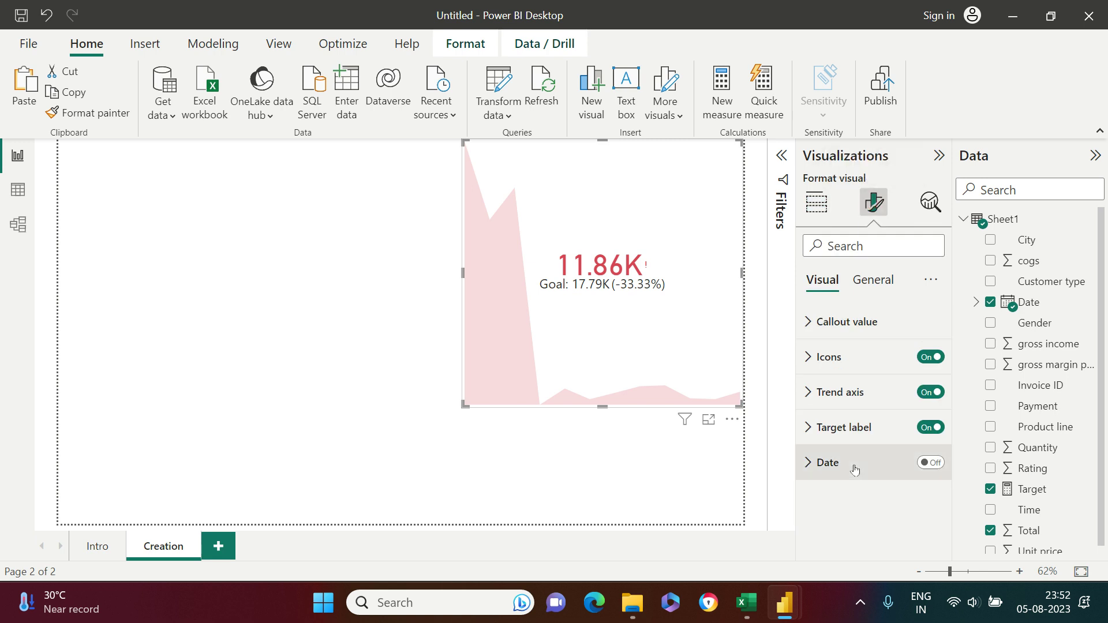
left_click(935, 463)
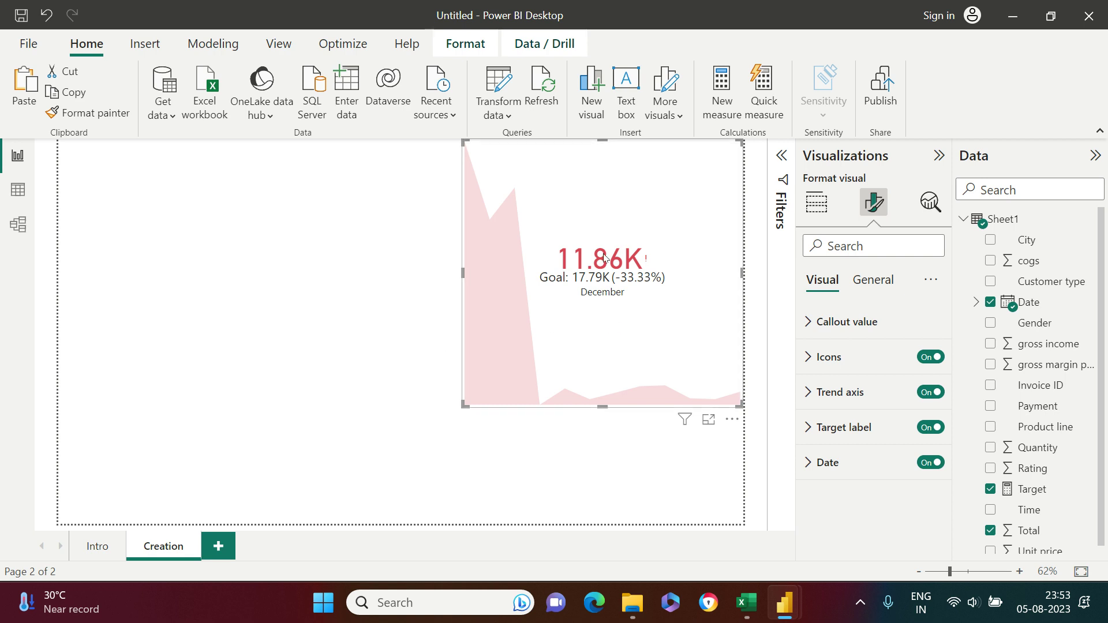
Step: Add a matrix visual showing the sum of Total by Month from the Date hierarchy
left_click(816, 202)
left_click(236, 305)
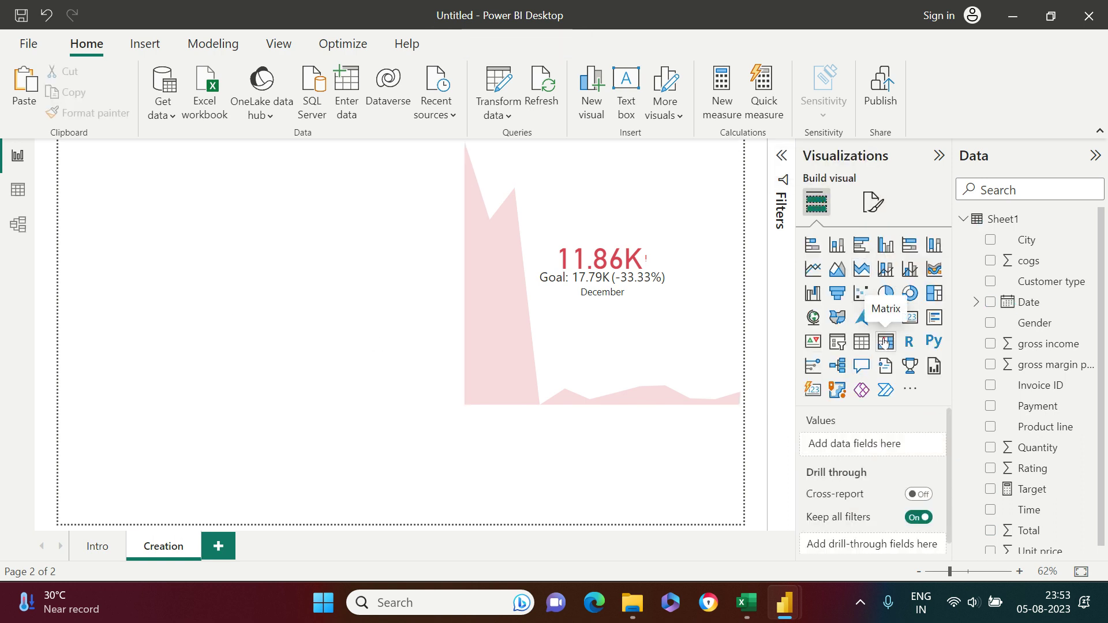
left_click(885, 346)
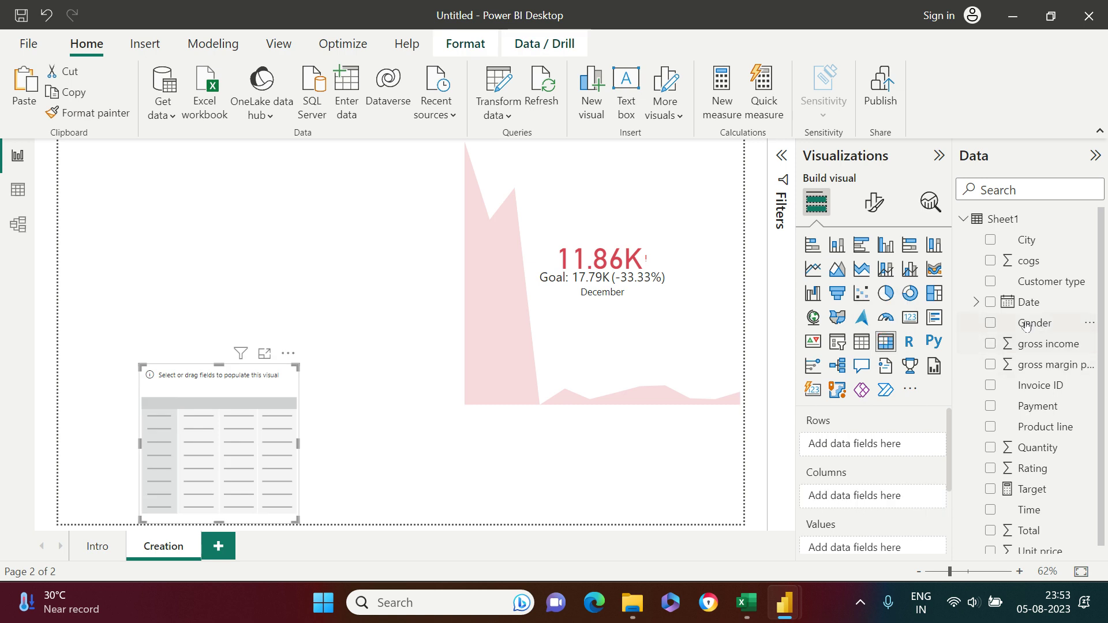
left_click(977, 301)
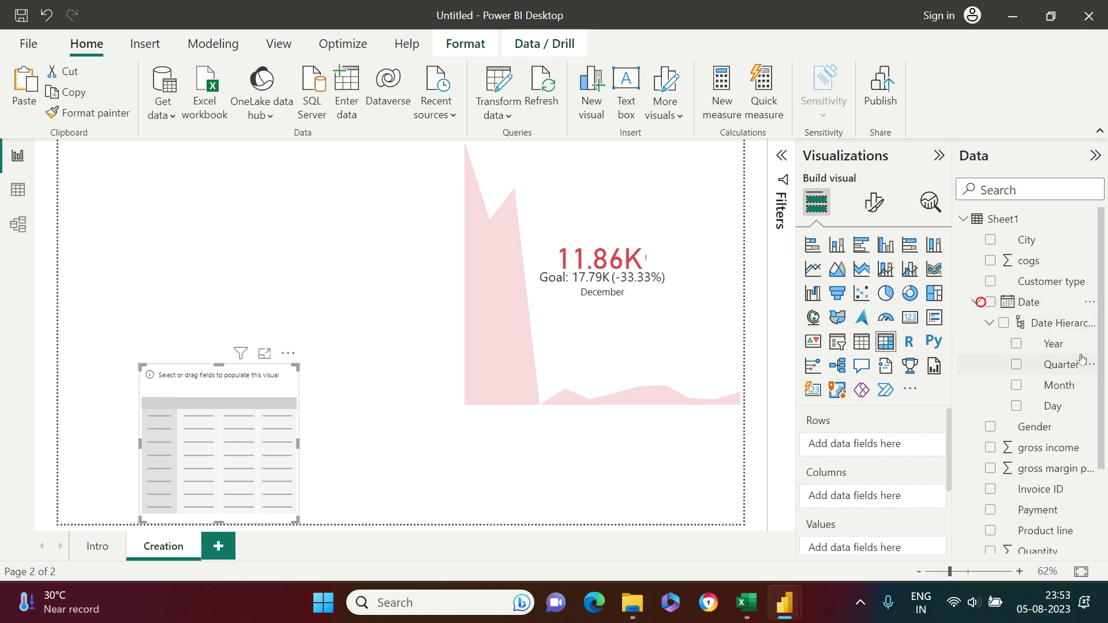
left_click_drag(1061, 385, 903, 446)
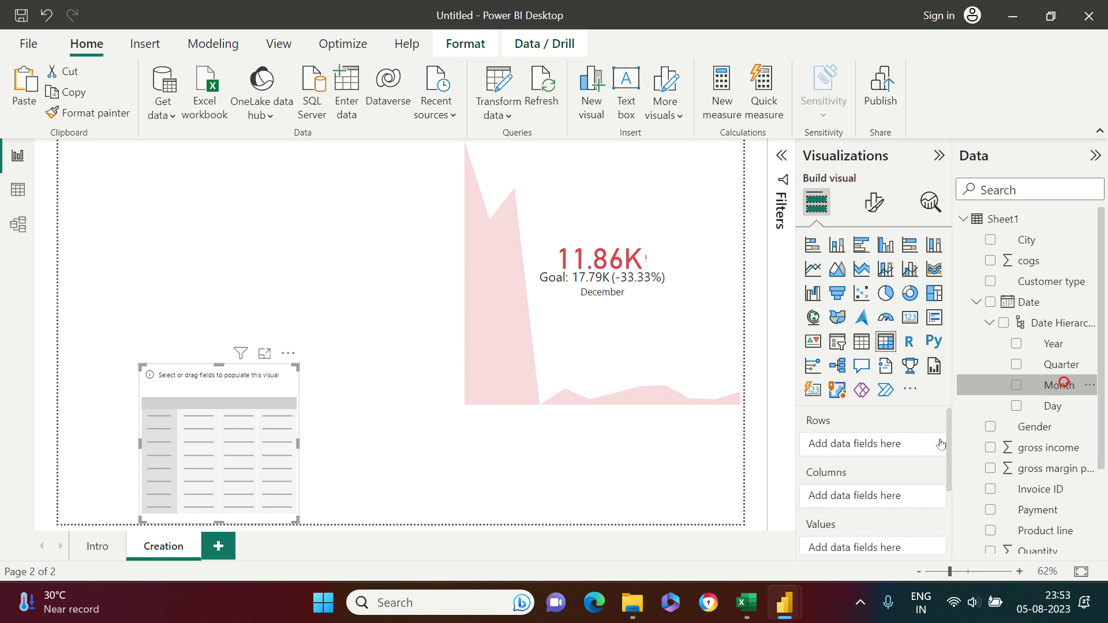
scroll(1039, 461, "down", 3)
left_click_drag(1030, 522, 882, 442)
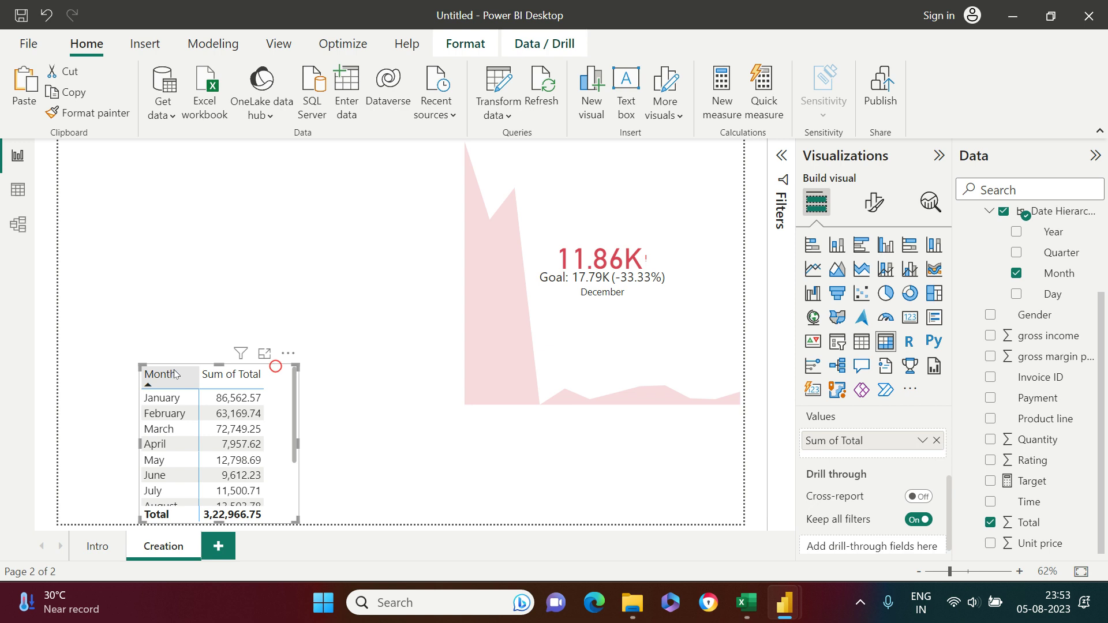
Step: Move the matrix to the page's upper-left area, resize it to fit all twelve months and the total row, and deselect it
left_click_drag(199, 362, 173, 260)
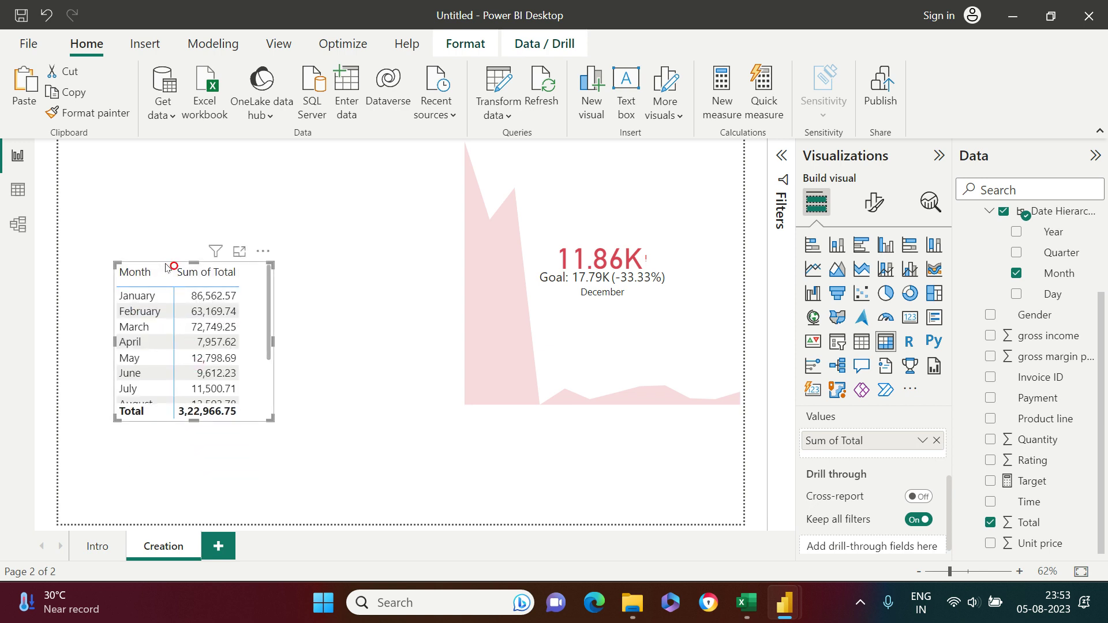
left_click_drag(165, 264, 134, 169)
left_click_drag(239, 322, 295, 535)
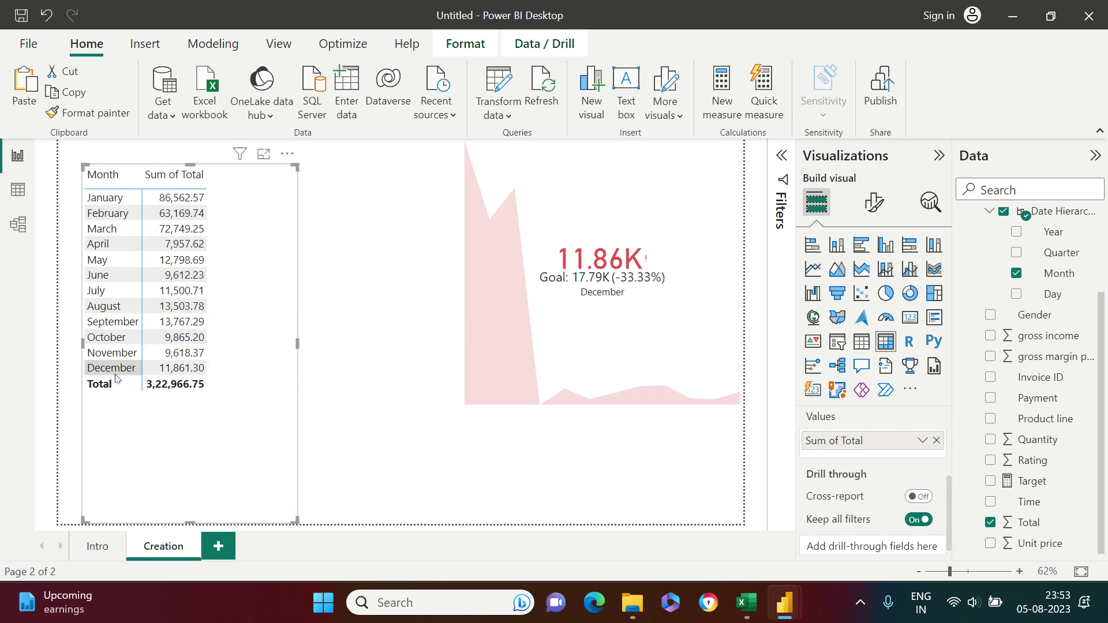
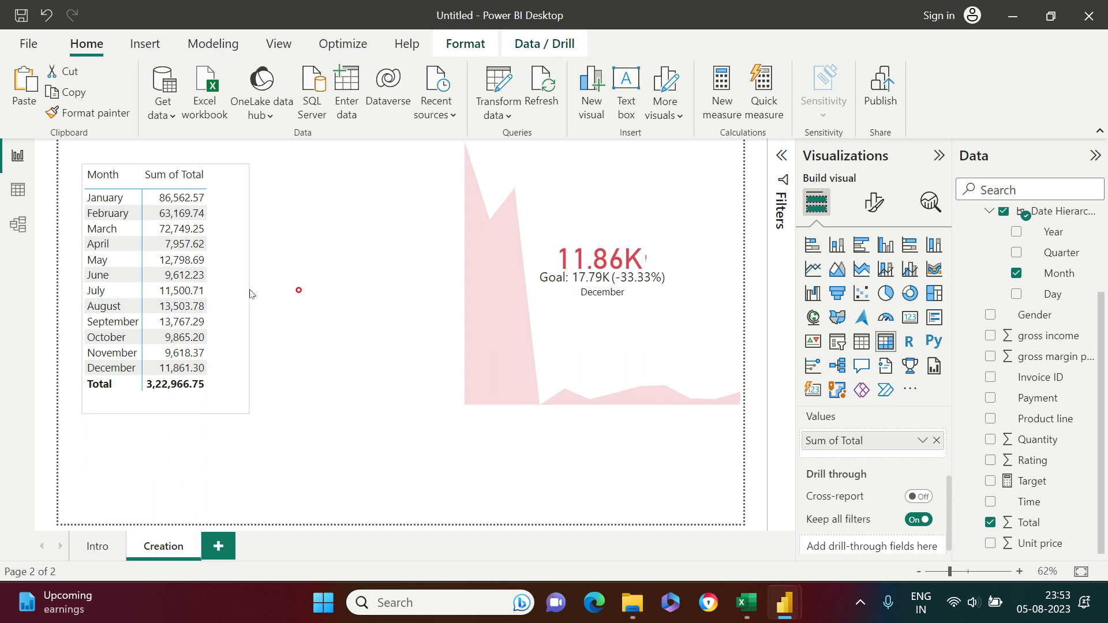
left_click(319, 272)
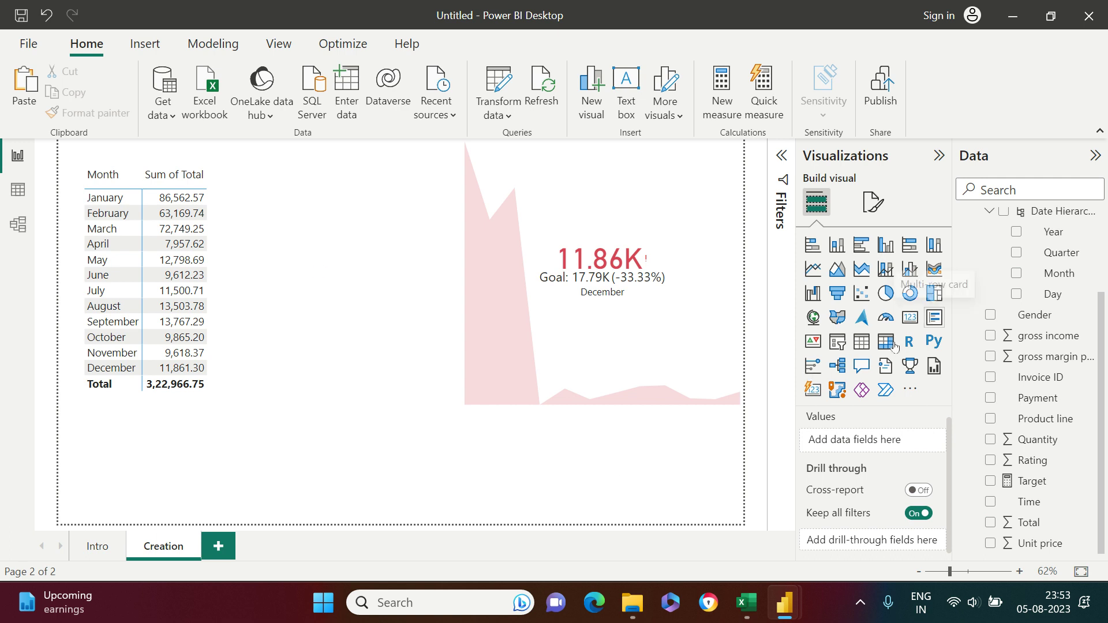
Step: Add a slicer on Month from the Date hierarchy between the matrix and the KPI, stretched to the KPI's height
left_click(840, 345)
left_click_drag(161, 448, 350, 169)
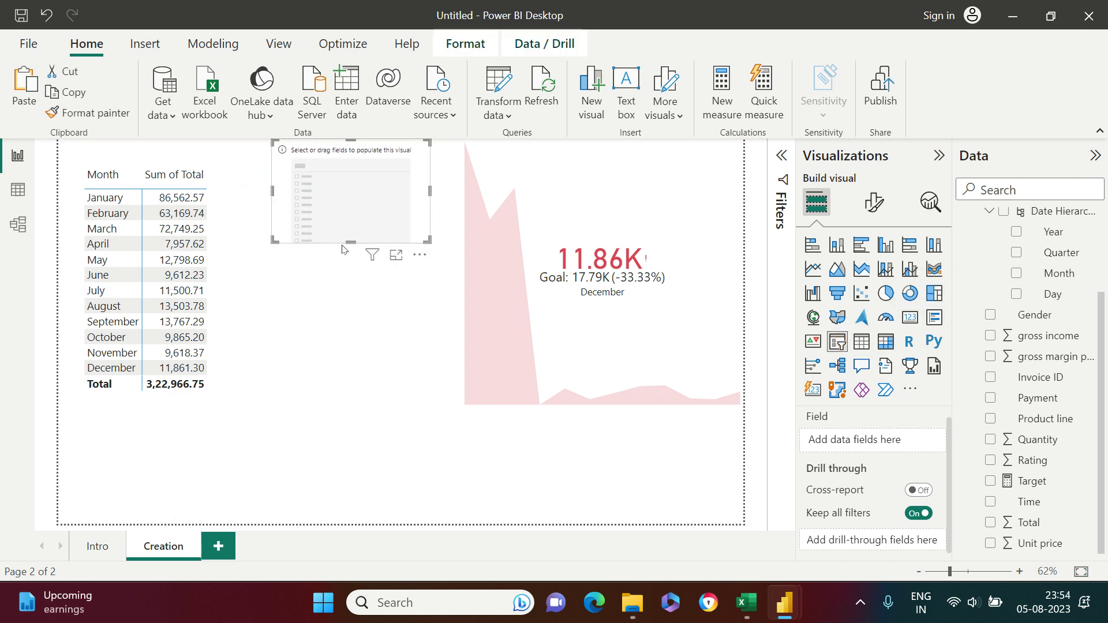
left_click_drag(353, 240, 354, 407)
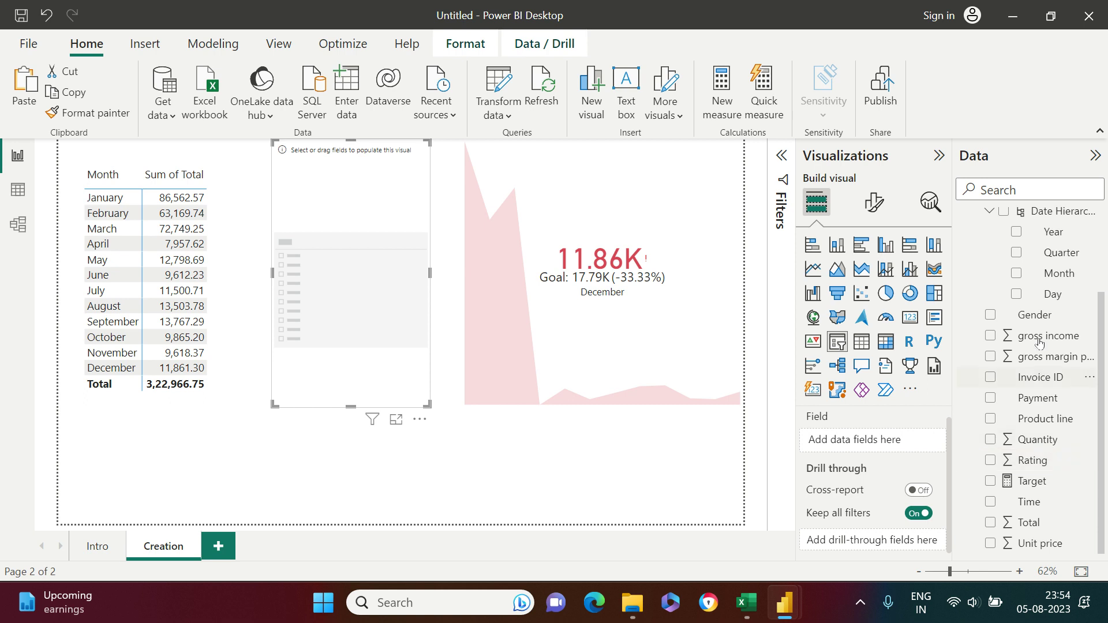
left_click_drag(1052, 278, 866, 442)
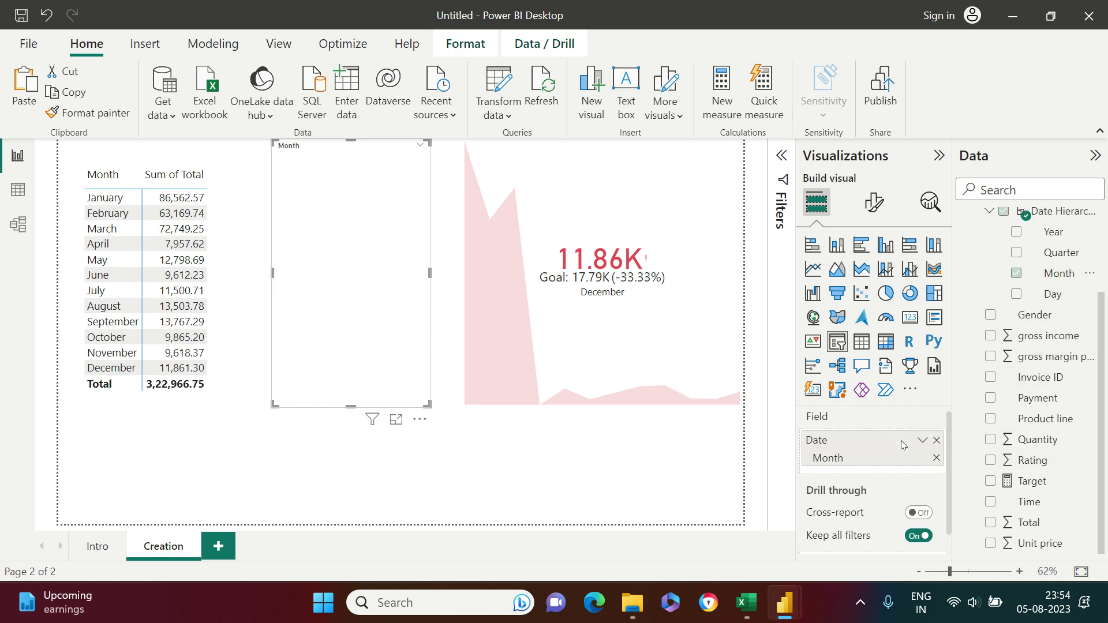
scroll(371, 256, "down", 1)
Step: Enable the "Select all" option in the month slicer's selection settings and lengthen the slicer to fit every entry
left_click(873, 202)
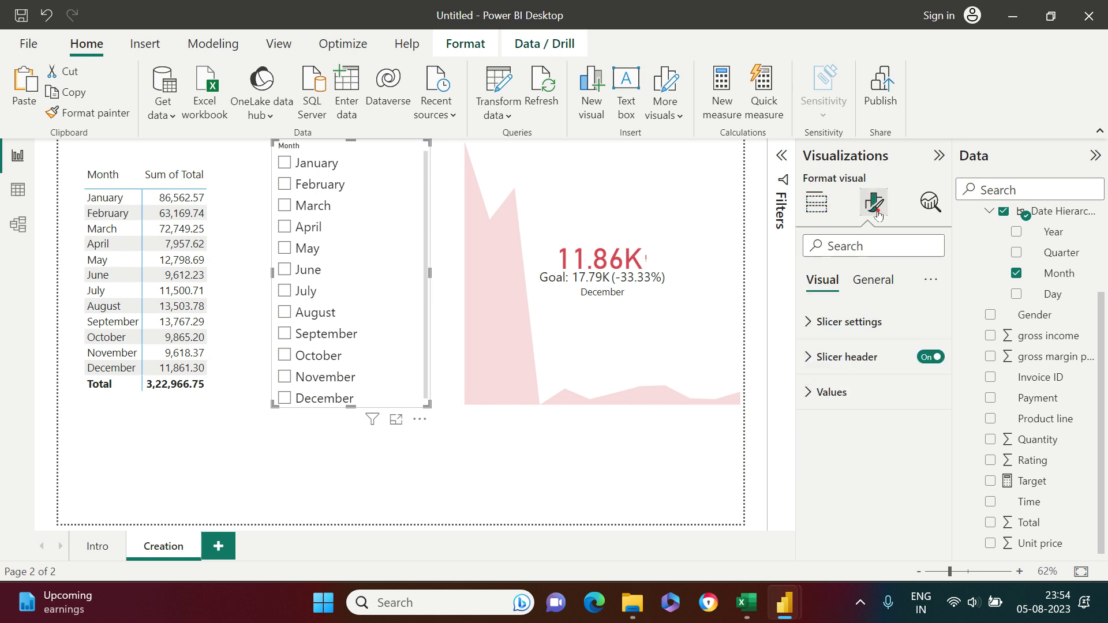
left_click(815, 360)
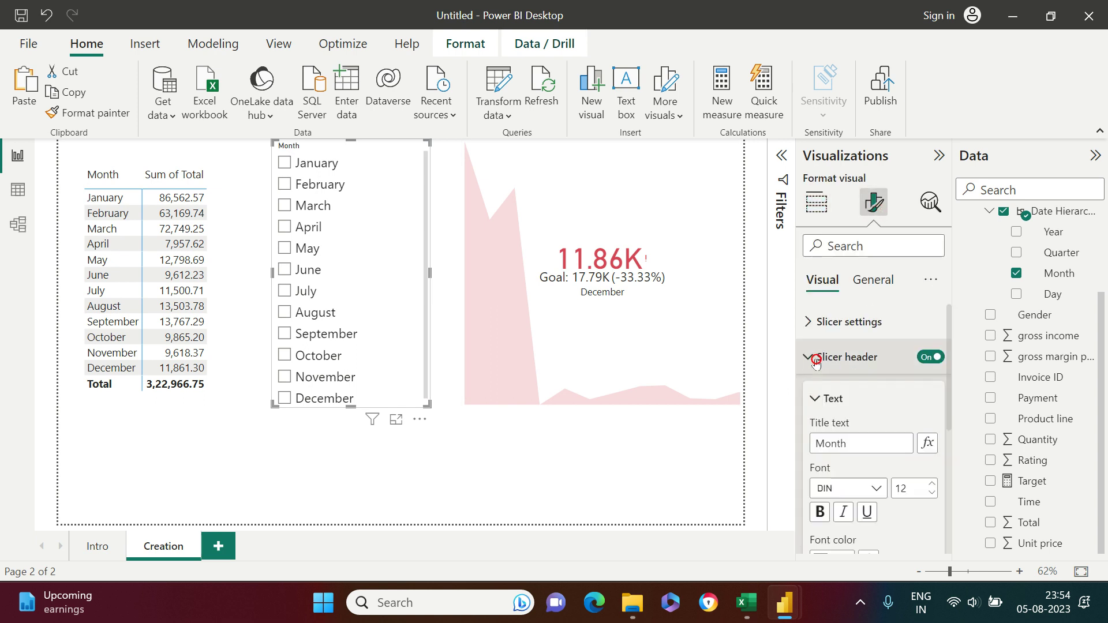
left_click(816, 339)
scroll(816, 339, "down", 3)
scroll(860, 430, "up", 2)
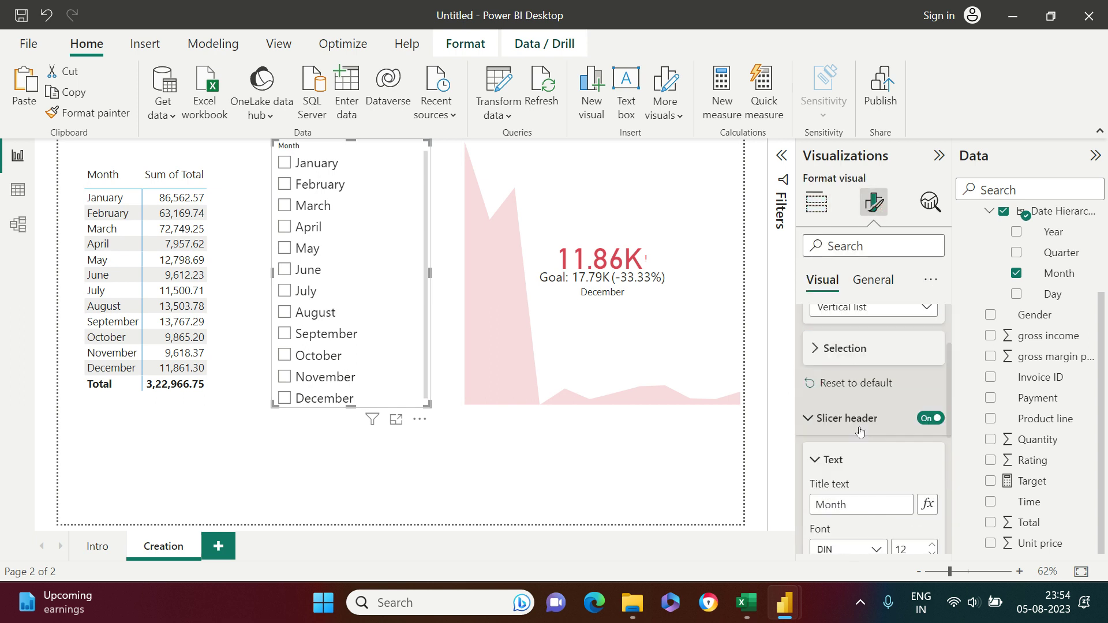
left_click(835, 448)
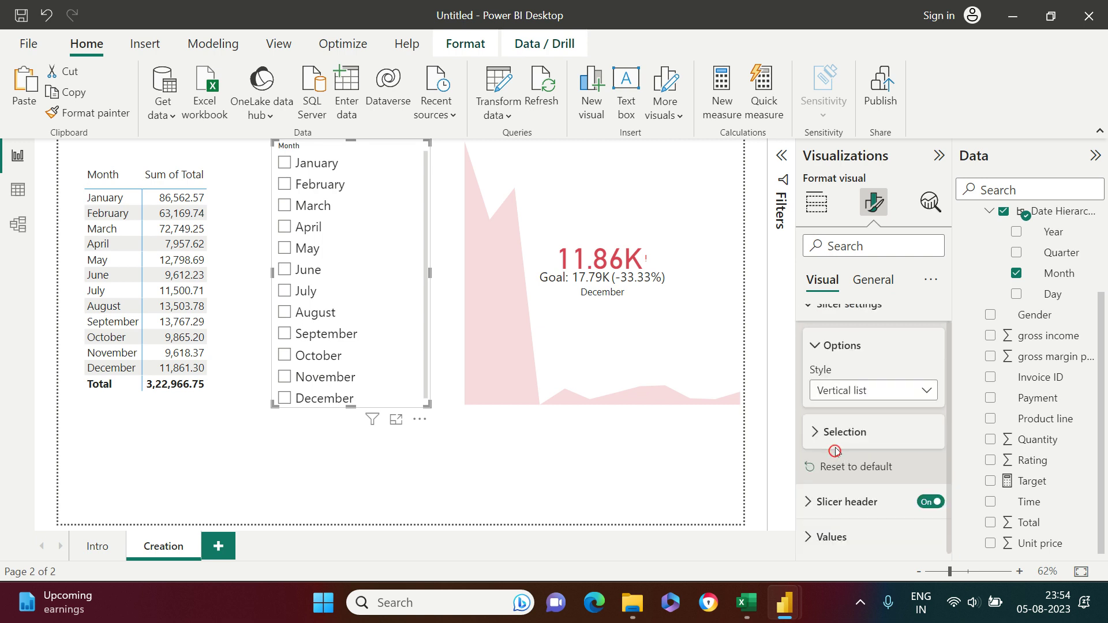
left_click(823, 341)
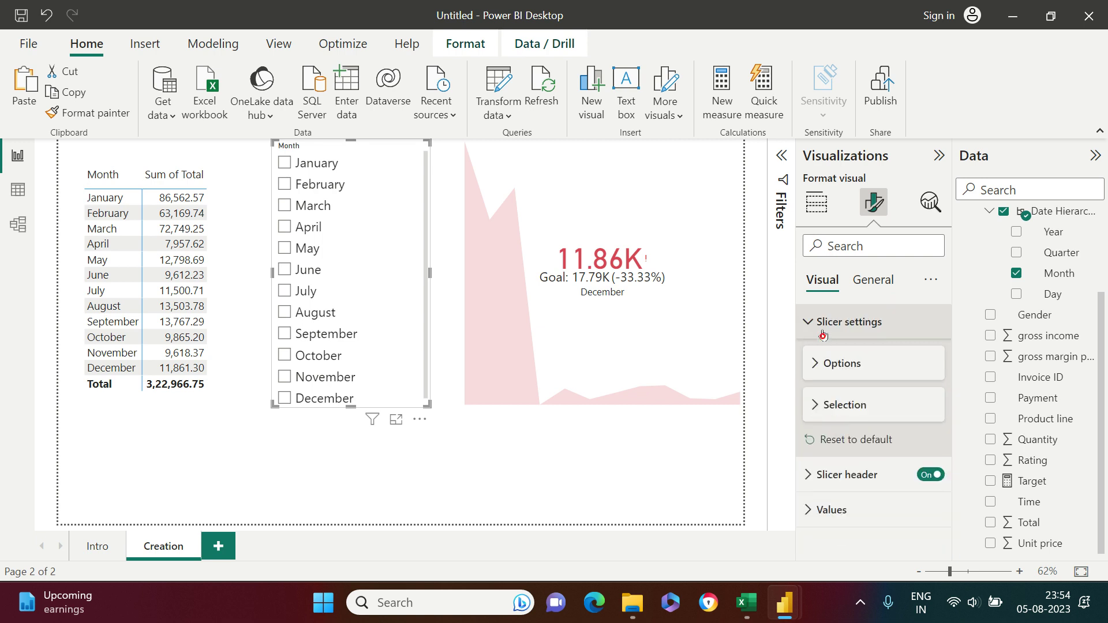
left_click(821, 362)
scroll(849, 404, "down", 1)
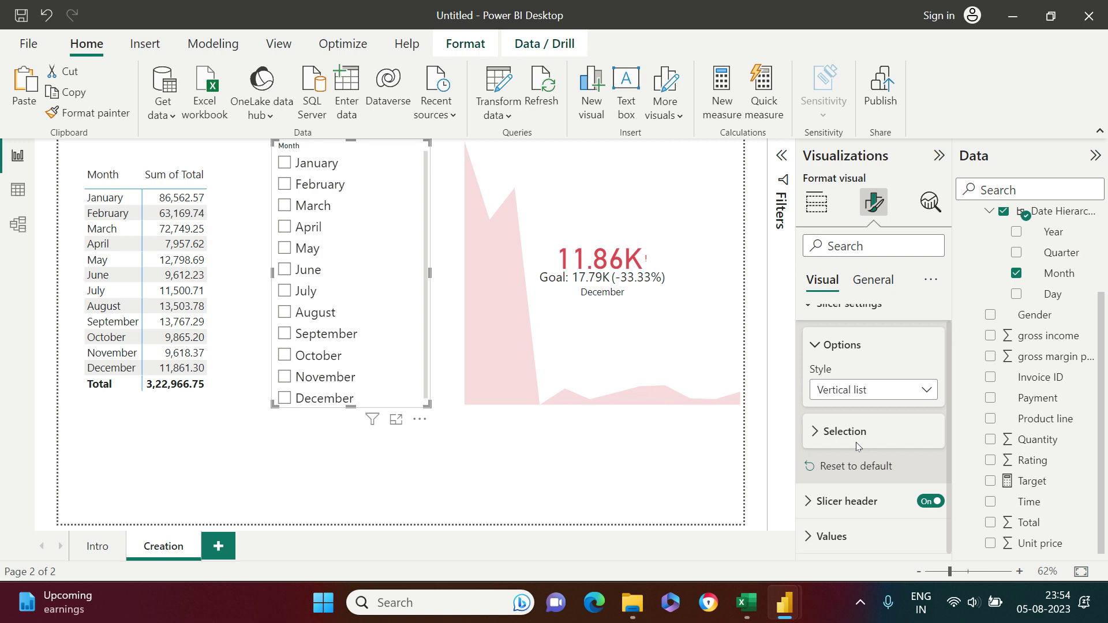
left_click(825, 349)
left_click(831, 404)
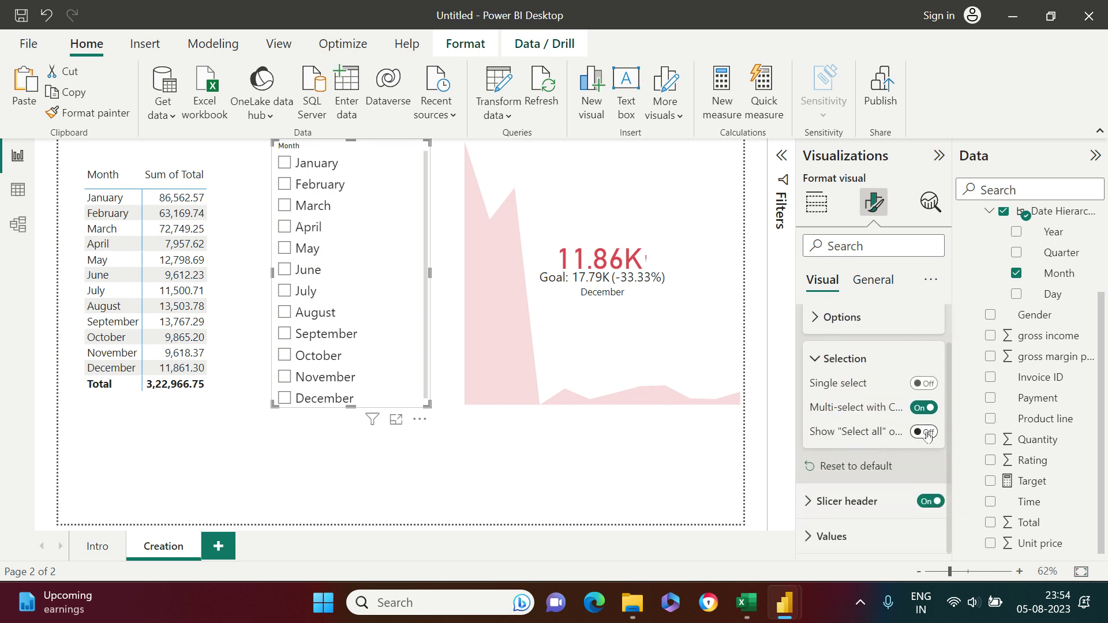
left_click(924, 432)
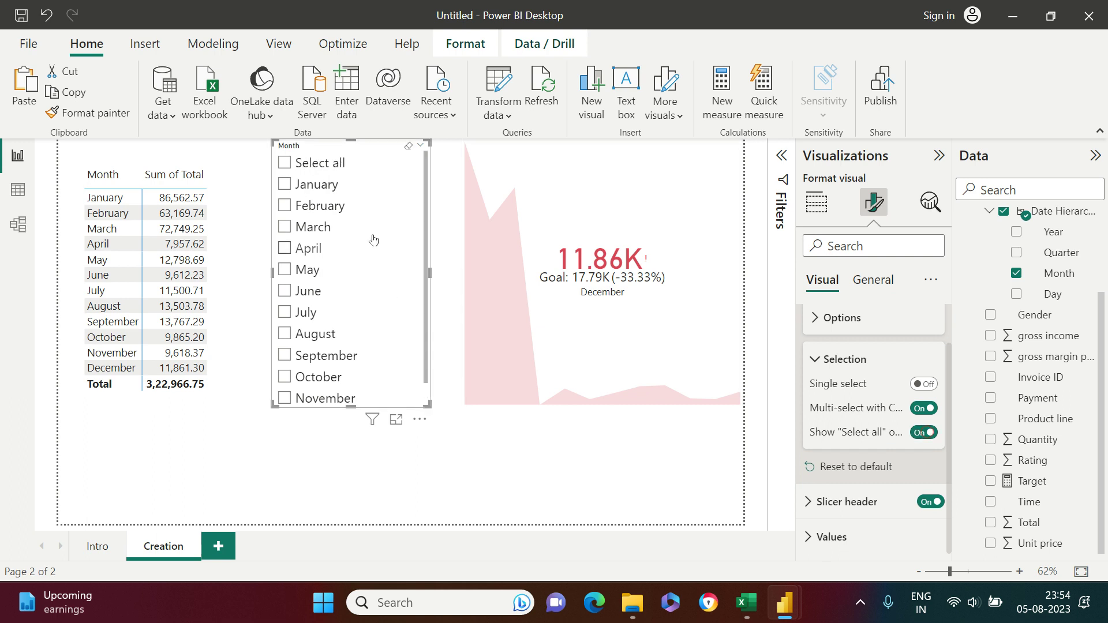
left_click_drag(352, 408, 353, 455)
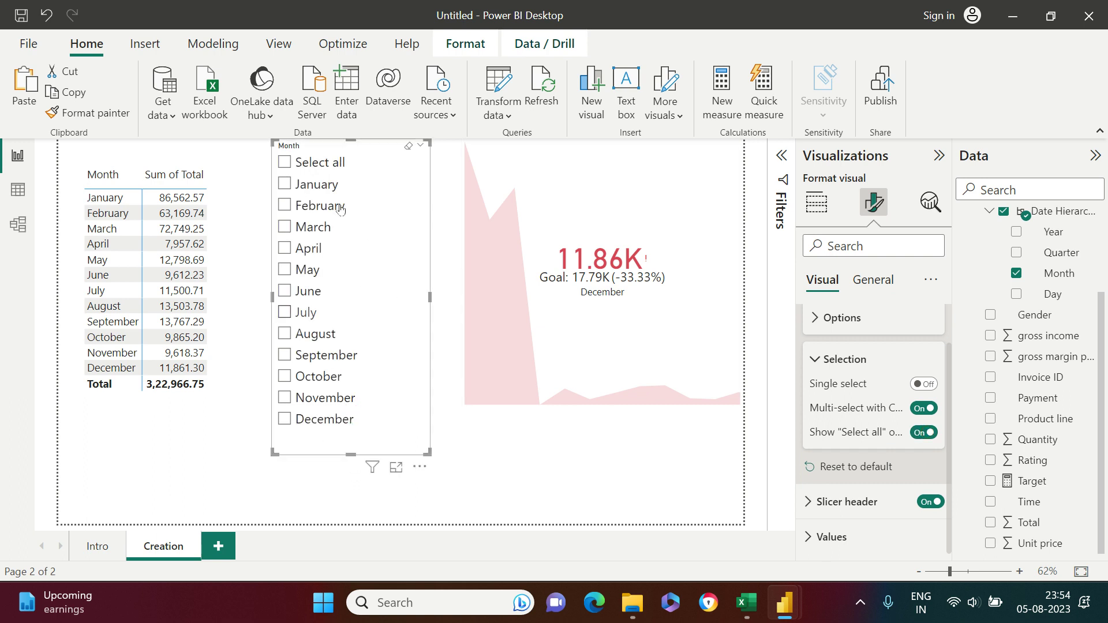
Step: Test the month slicer by selecting and clearing all months, then filtering the visuals to January and February individually
left_click(286, 164)
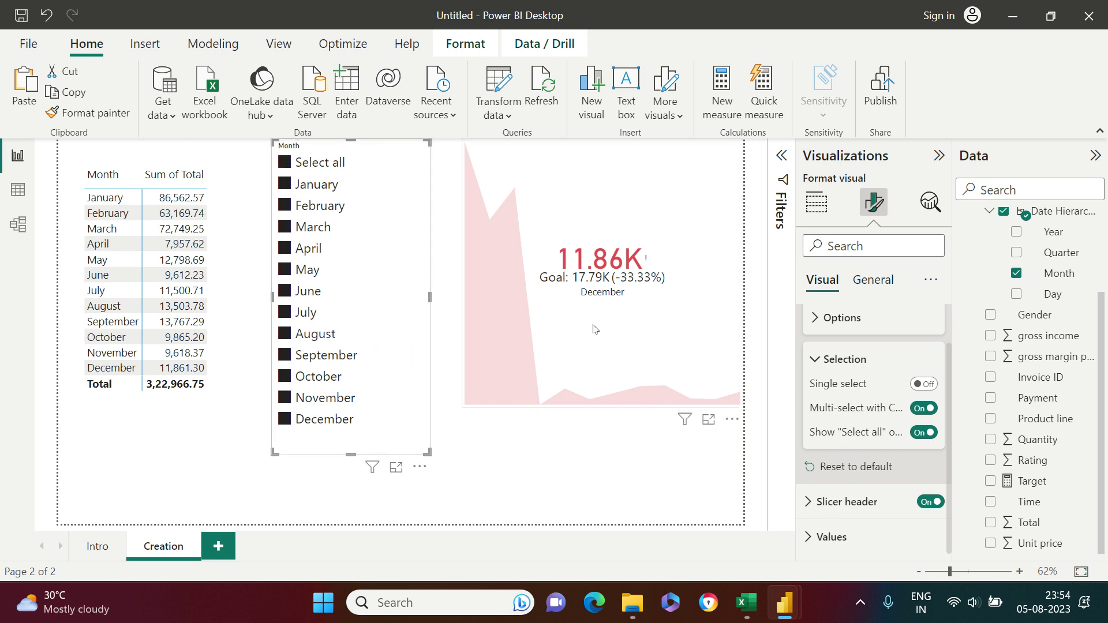
left_click(284, 162)
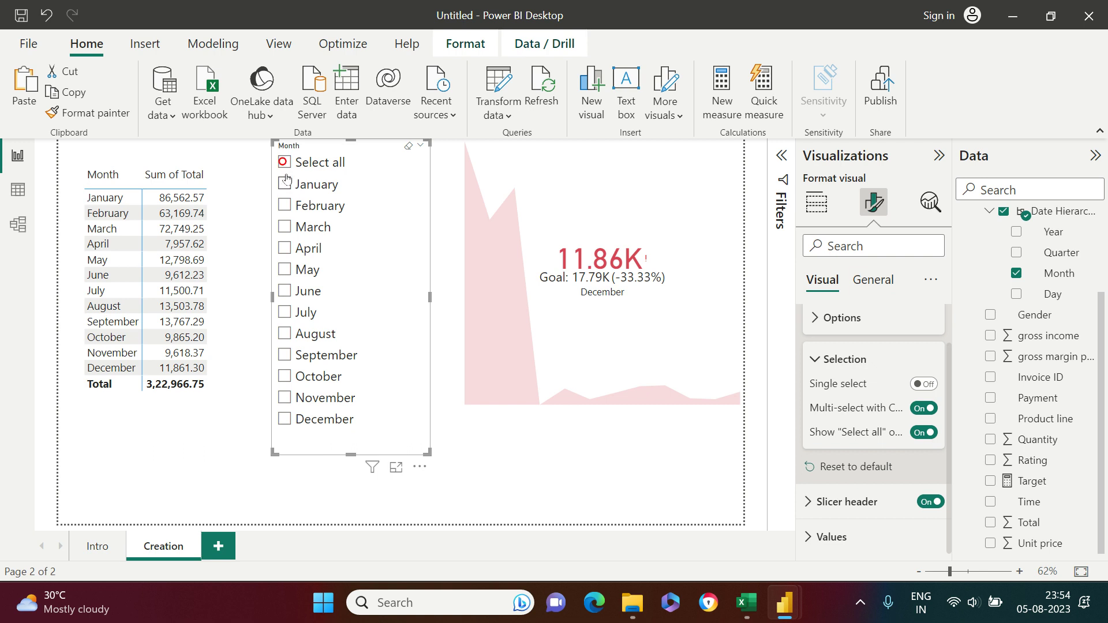
left_click(284, 184)
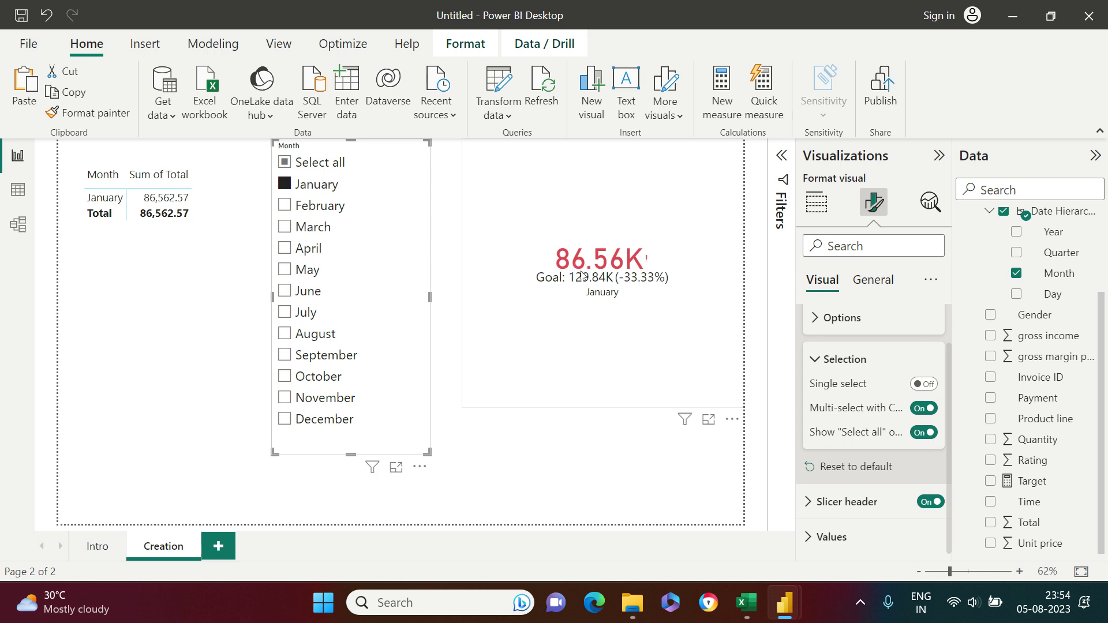
left_click(284, 208)
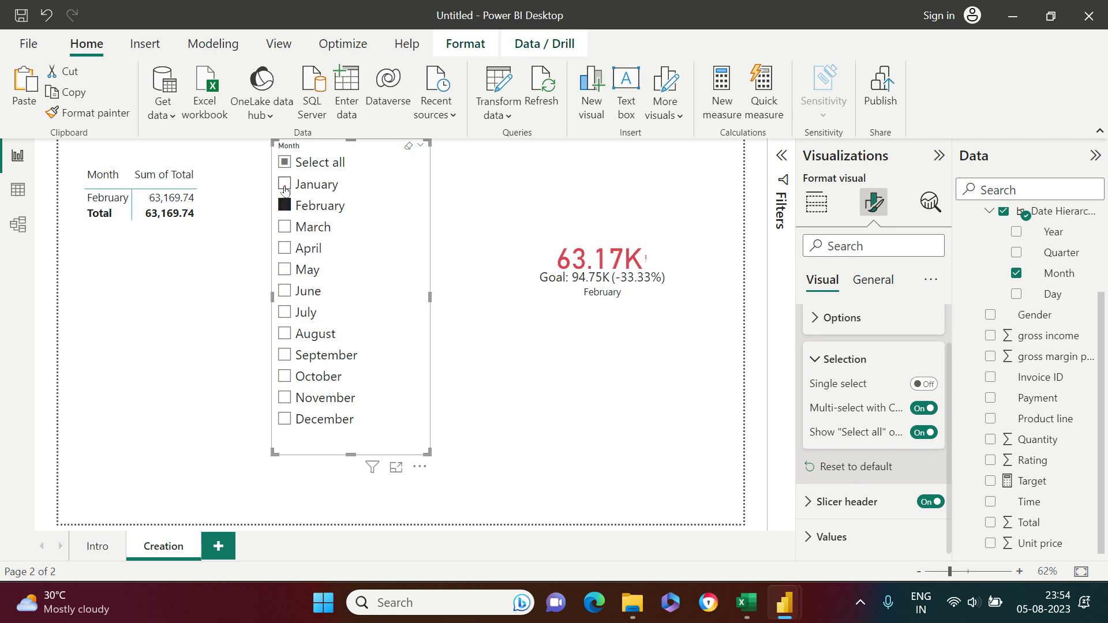
left_click(284, 185)
left_click(284, 206)
left_click(284, 184)
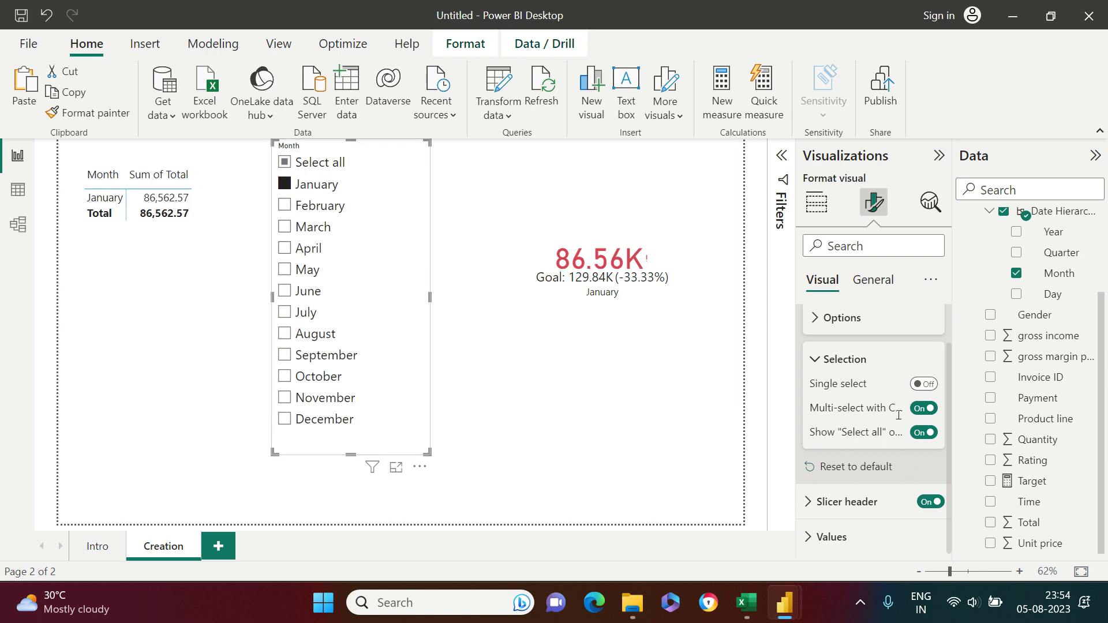
Step: Select all months in the slicer and deselect December back through March, keeping only January and February
left_click(287, 163)
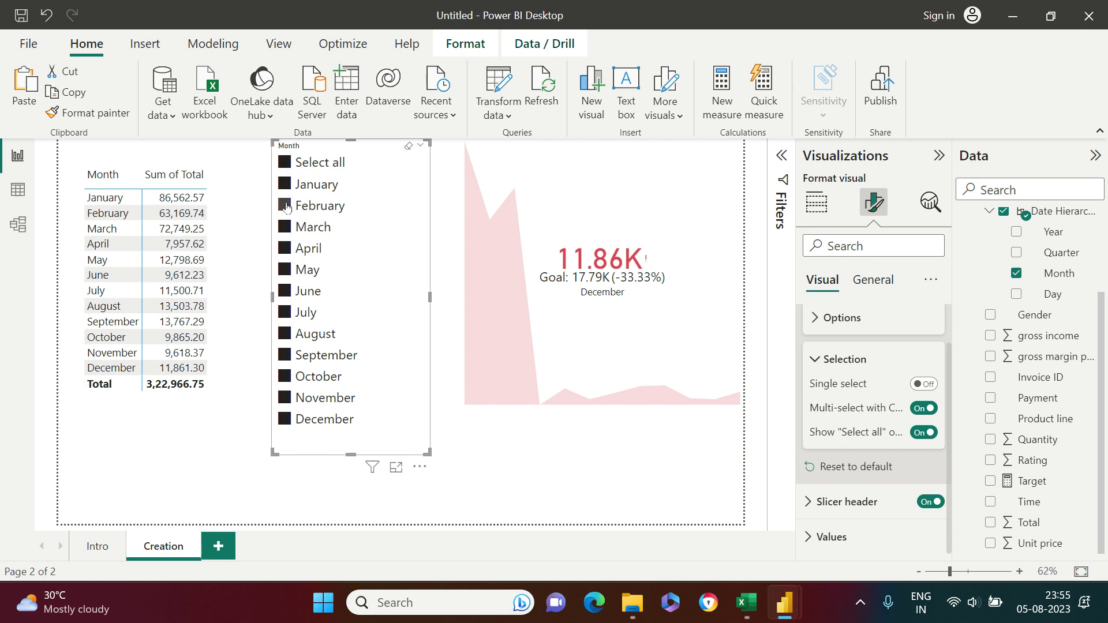
left_click(291, 413)
left_click(284, 398)
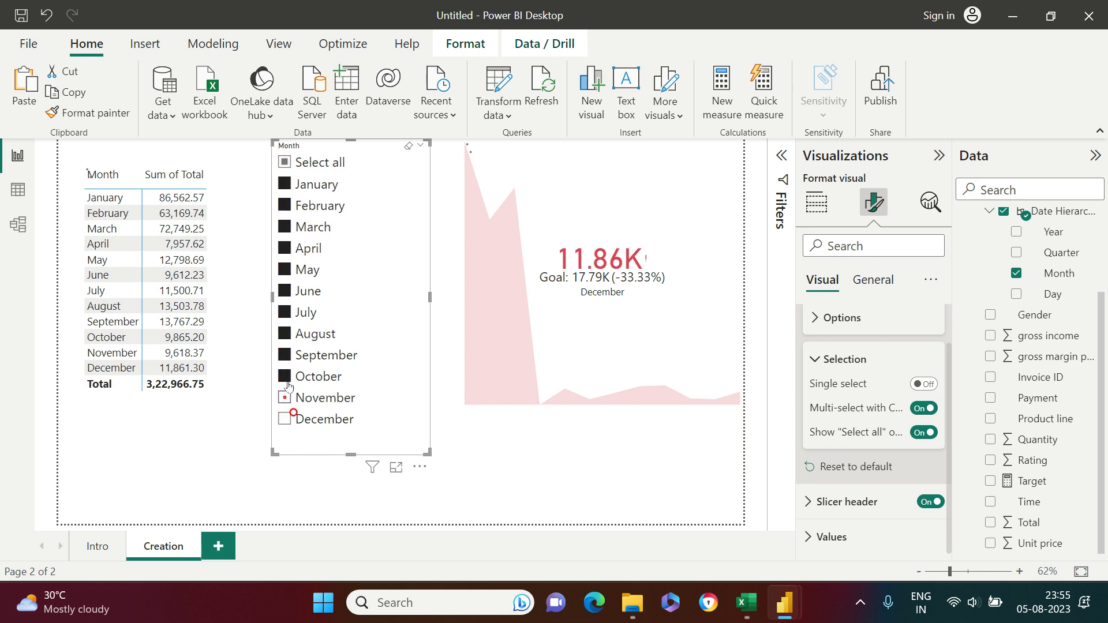
left_click(285, 372)
left_click(285, 355)
left_click(285, 333)
left_click(285, 312)
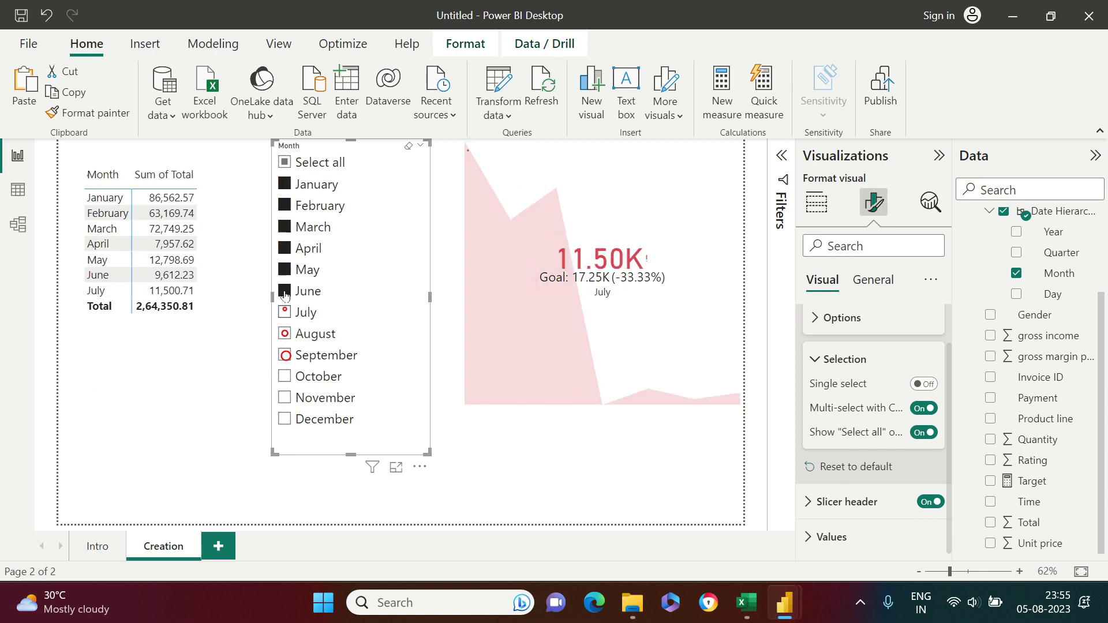
left_click(285, 290)
left_click(285, 270)
left_click(285, 248)
left_click(285, 227)
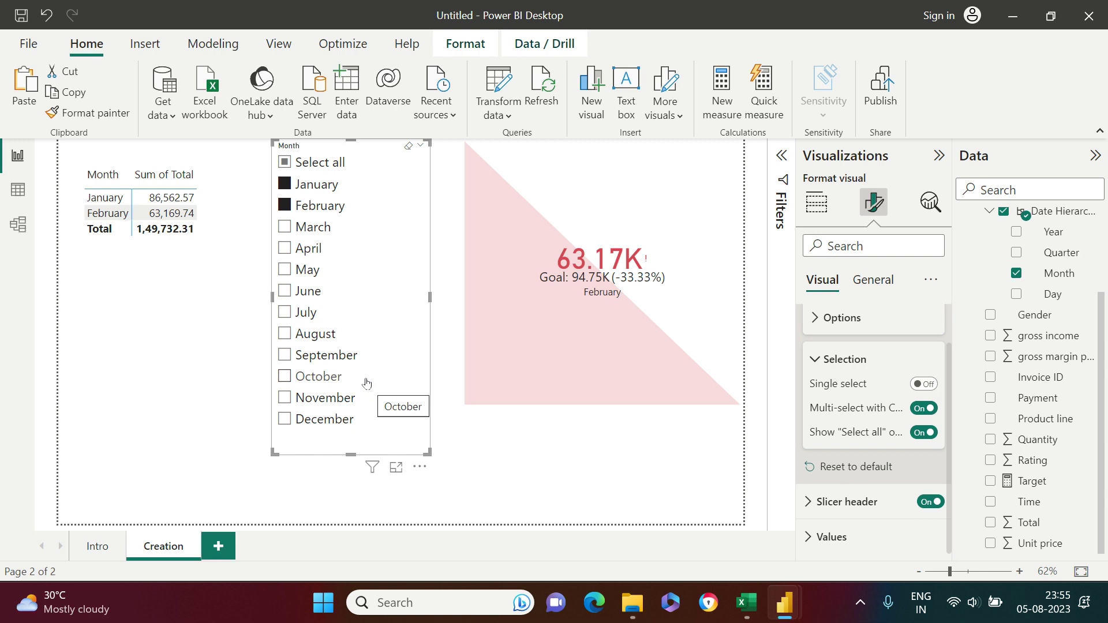
Step: Change the slicer's multi-selection to January, February, March, May and July
left_click(284, 207, "ctrl")
left_click(285, 269, "ctrl")
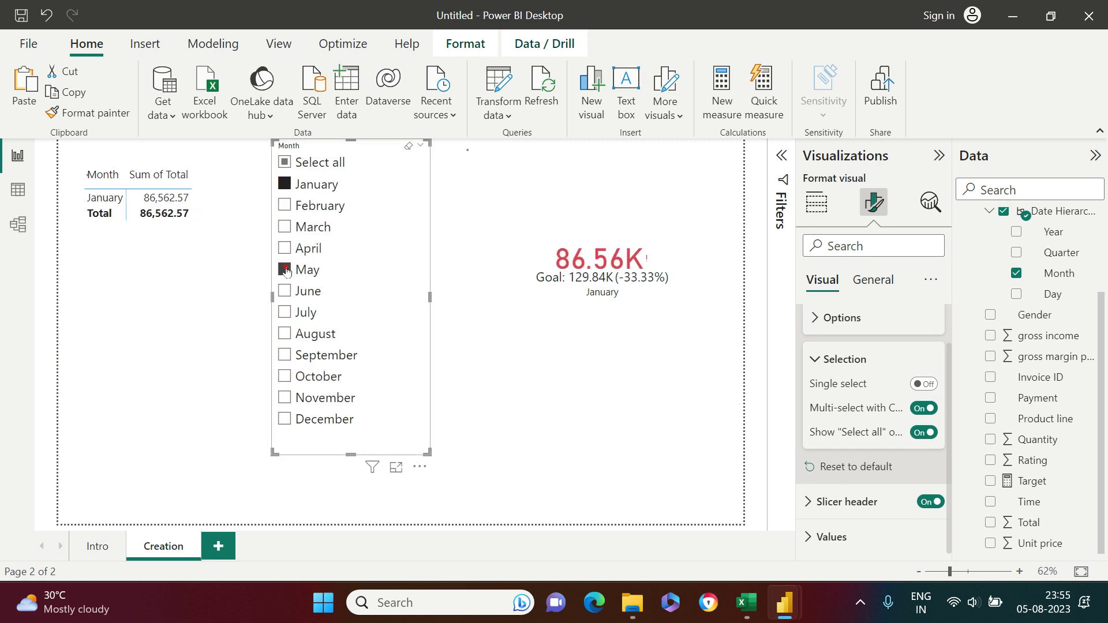
left_click(285, 313, "ctrl")
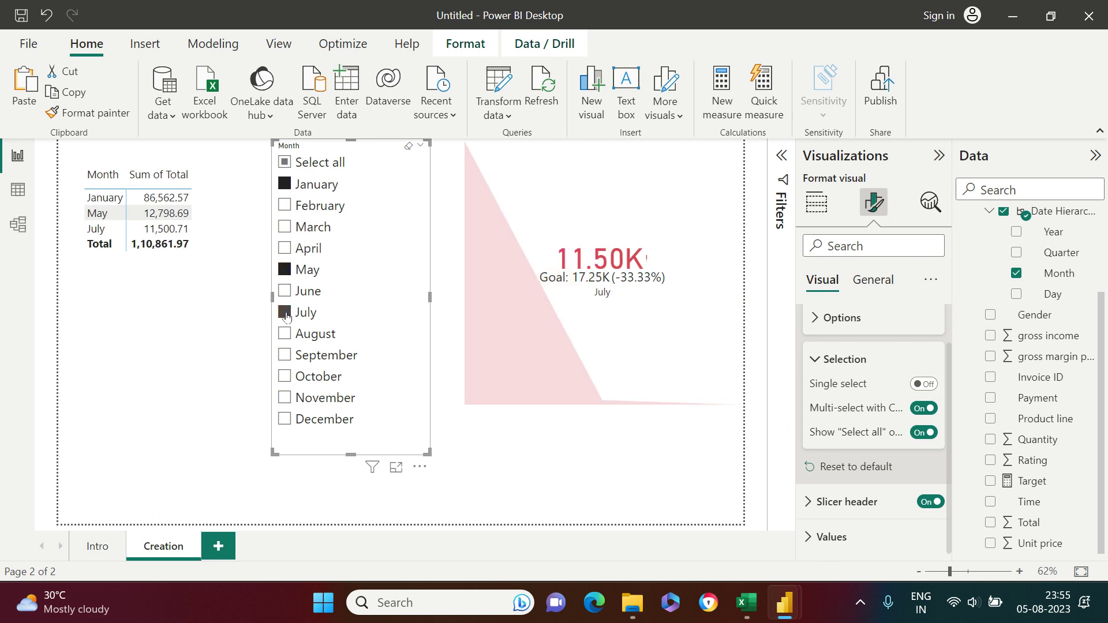
left_click(284, 206, "ctrl")
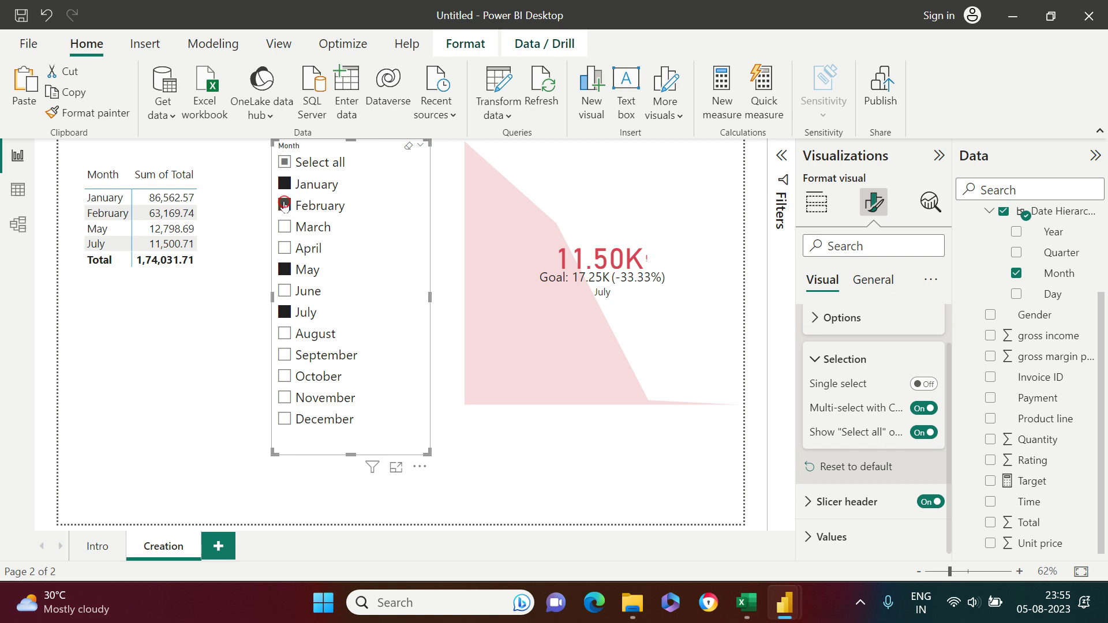
left_click(285, 269, "ctrl")
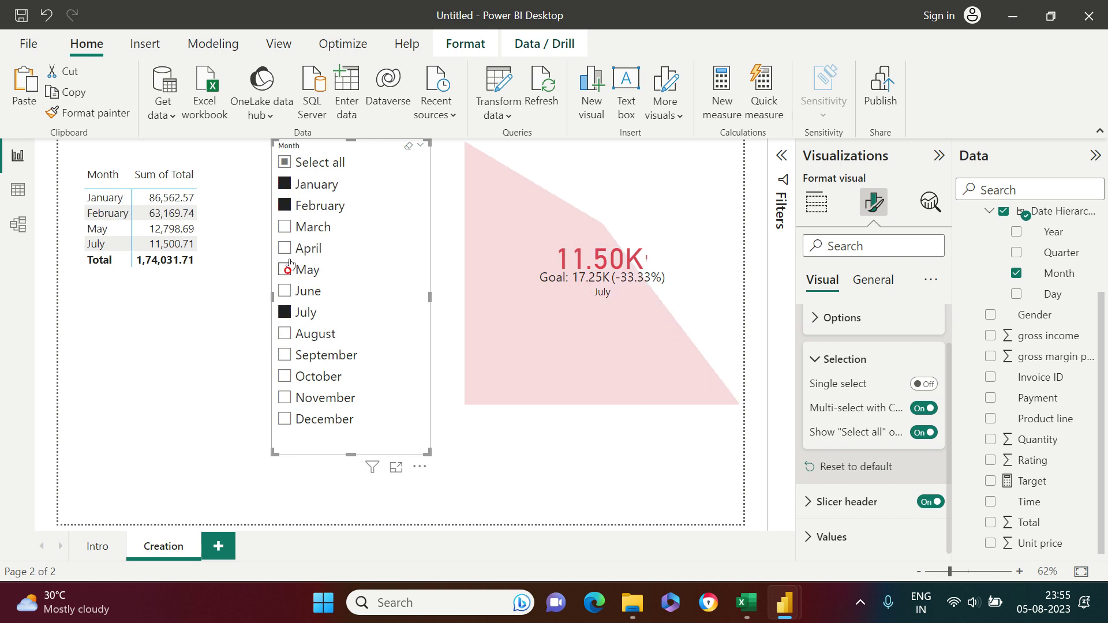
left_click(285, 227, "ctrl")
left_click(284, 270, "ctrl")
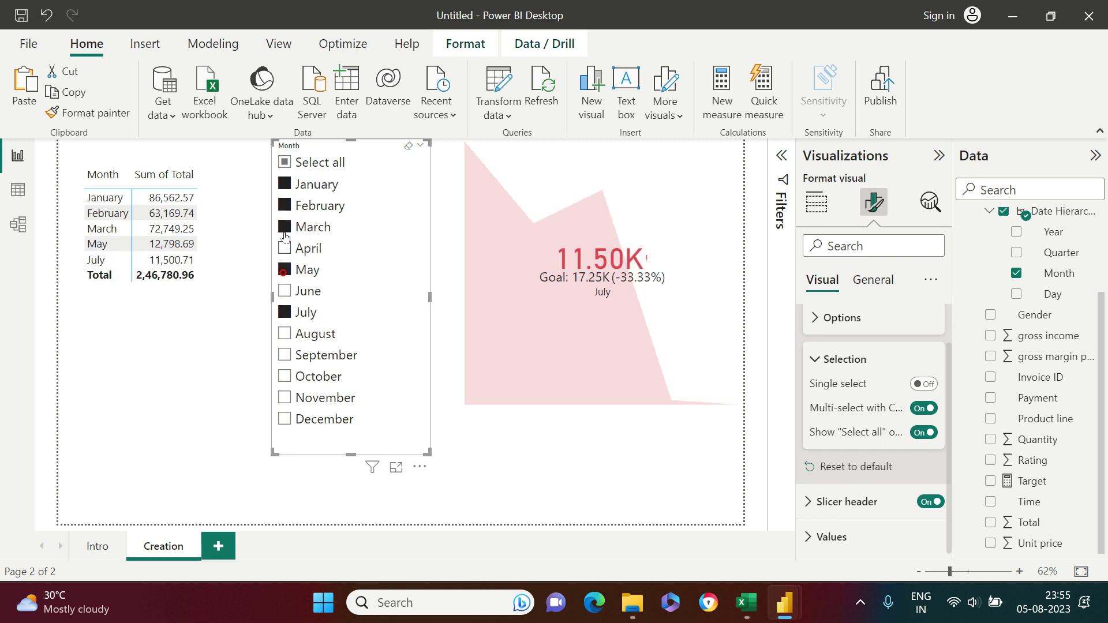
Step: Deselect March, May and July in the month slicer, keeping only January and February
left_click(285, 227, "ctrl")
left_click(284, 269, "ctrl")
left_click(285, 313, "ctrl")
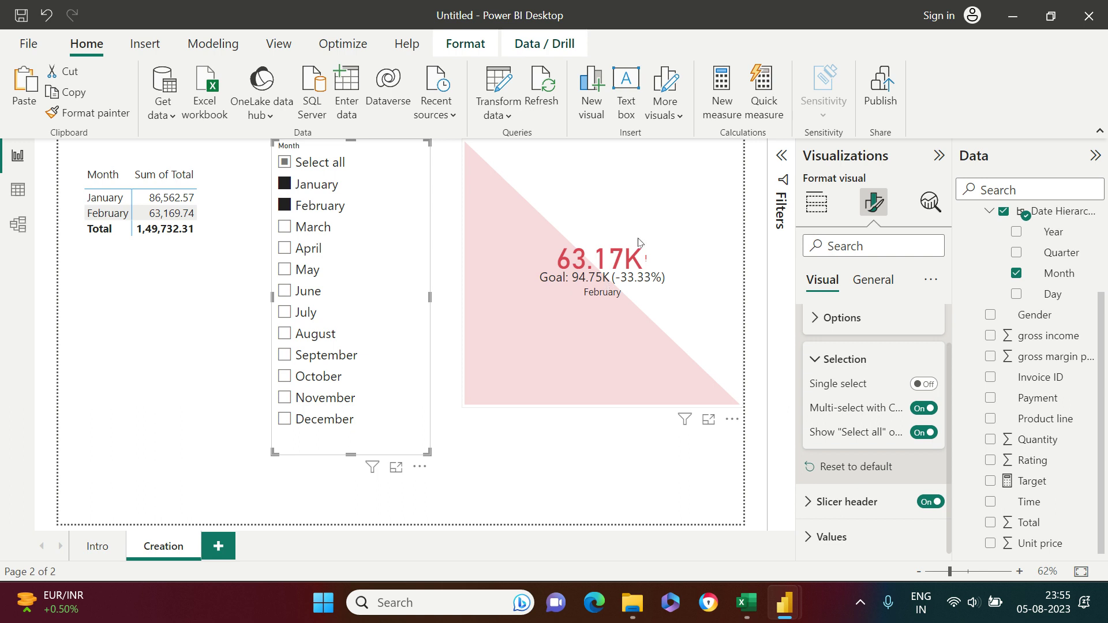
Step: Turn off the KPI visual's target label and format its date text with a blue theme color at font size 17
left_click(668, 192)
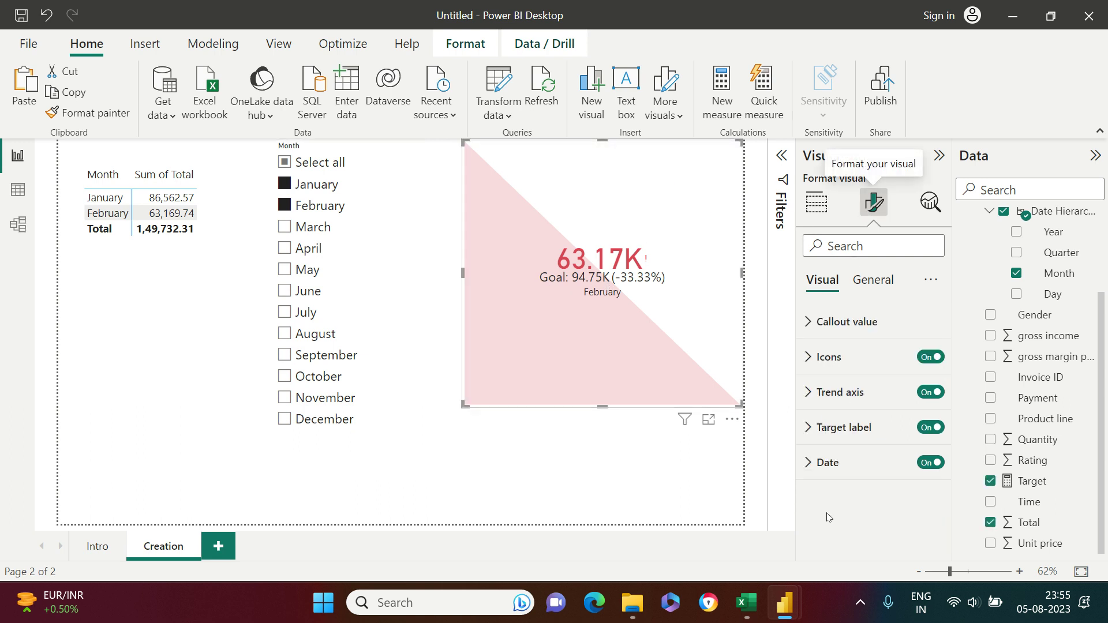
left_click(925, 430)
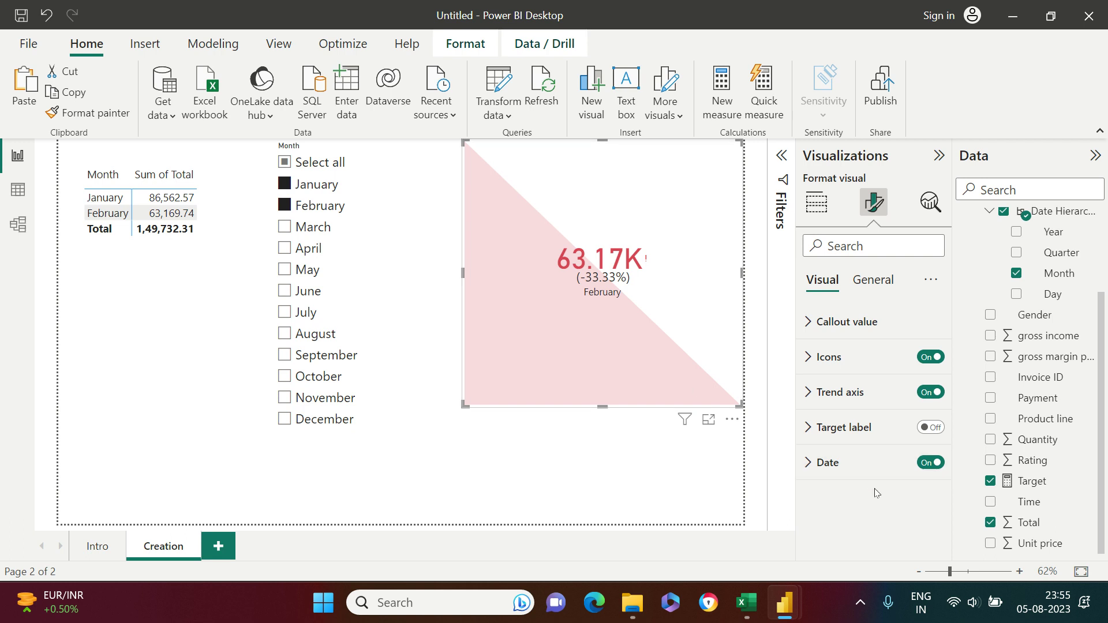
left_click(799, 465)
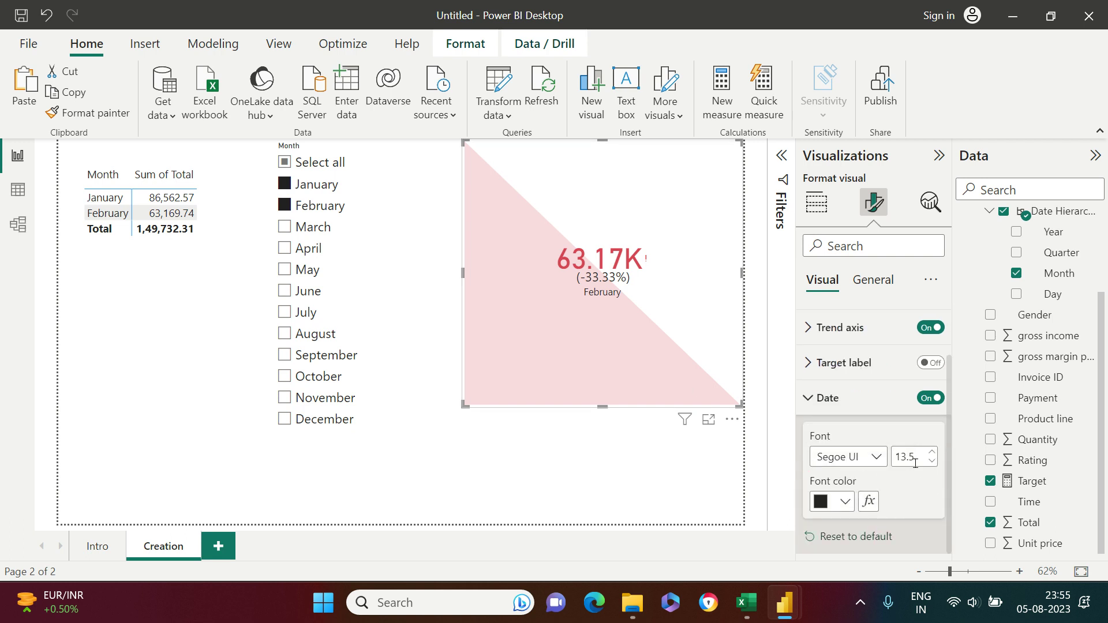
left_click(846, 500)
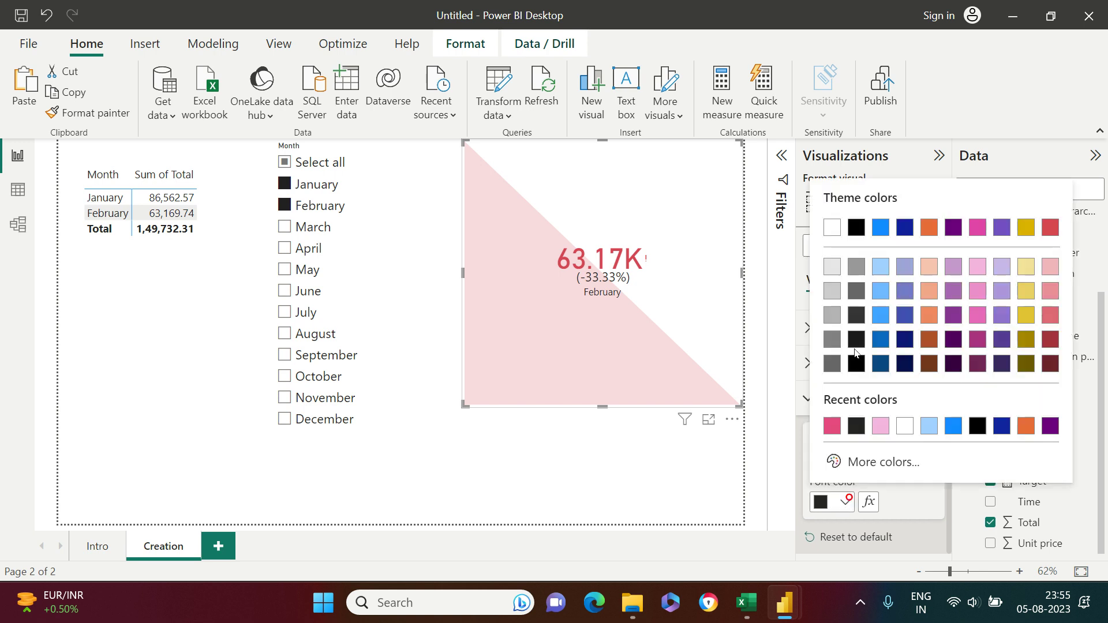
left_click(905, 315)
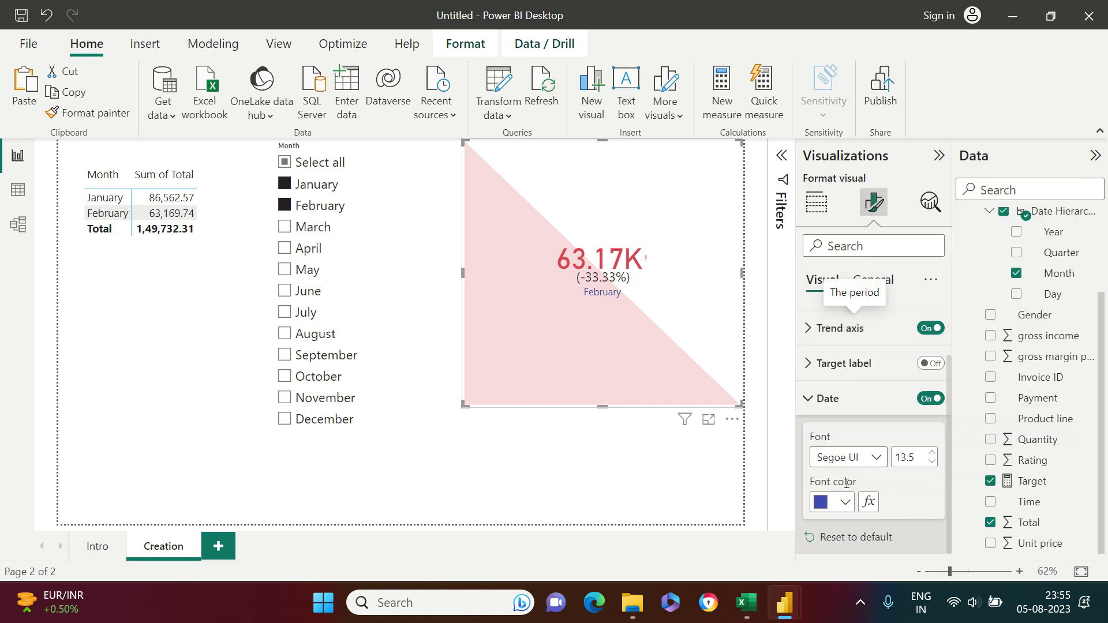
left_click(930, 453)
left_click(930, 453)
left_click(930, 453)
left_click(929, 453)
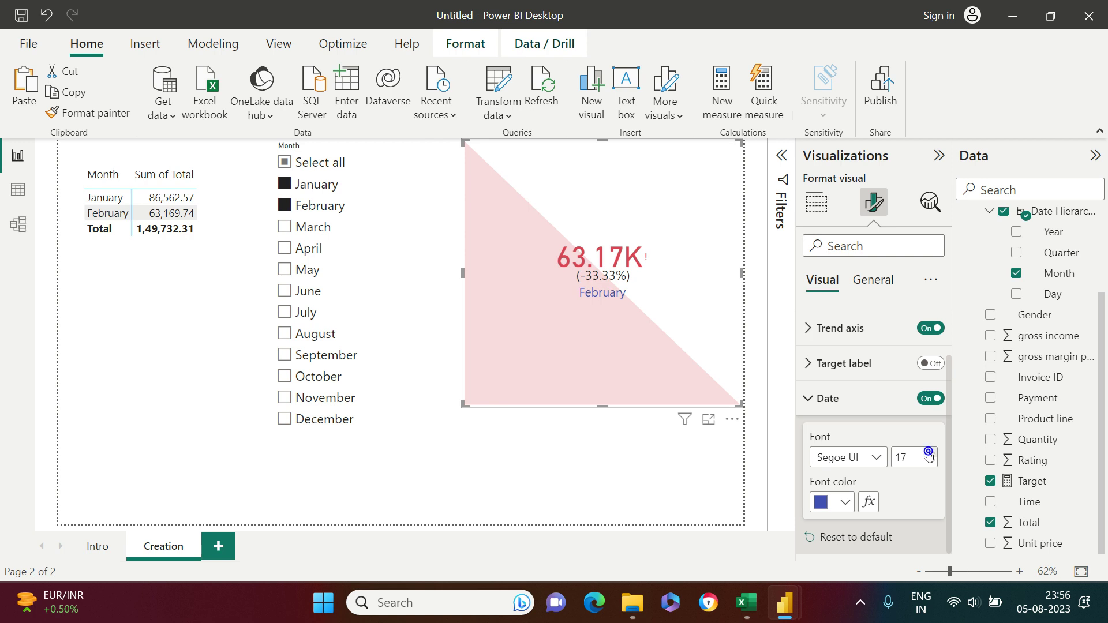
left_click(813, 398)
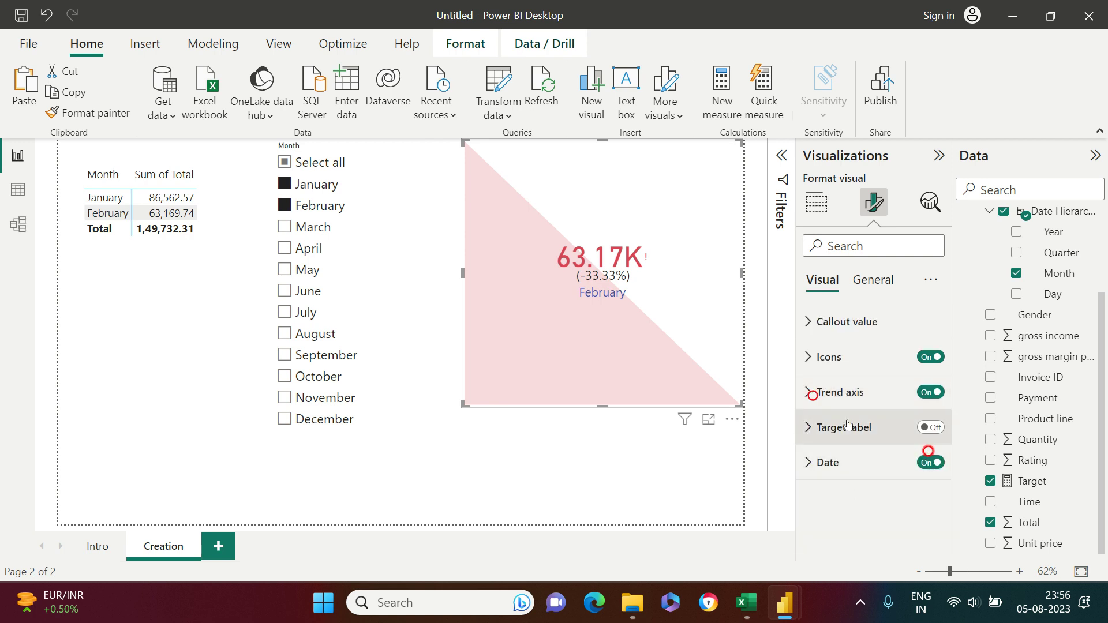
Step: Review the KPI visual's callout value options and select all months in the slicer
left_click(814, 322)
scroll(853, 456, "down", 5)
scroll(859, 468, "up", 4)
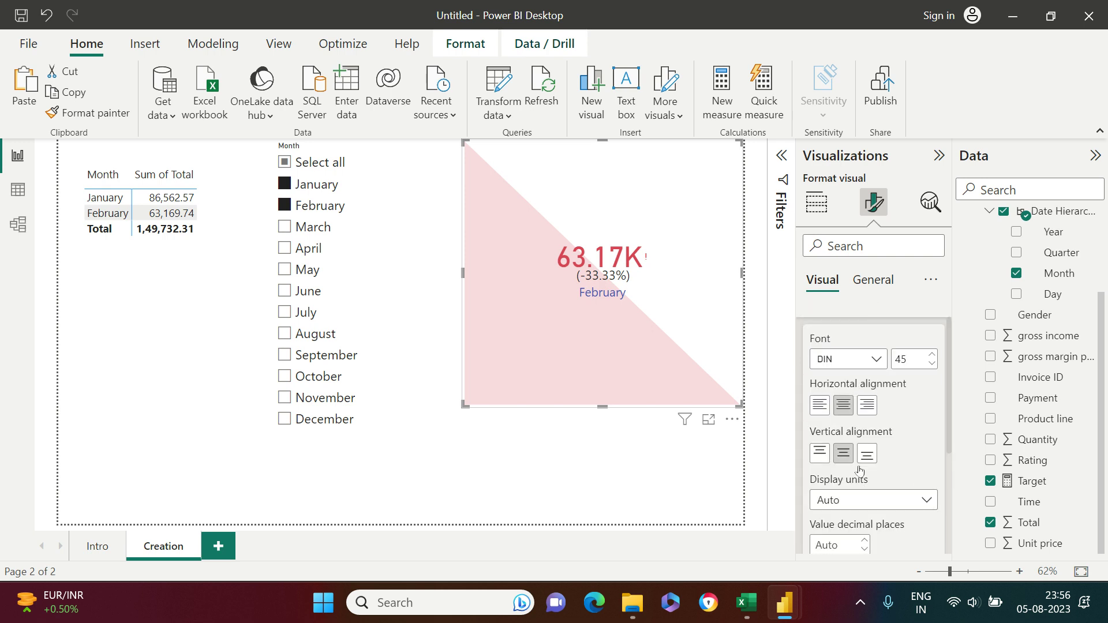
scroll(860, 470, "up", 1)
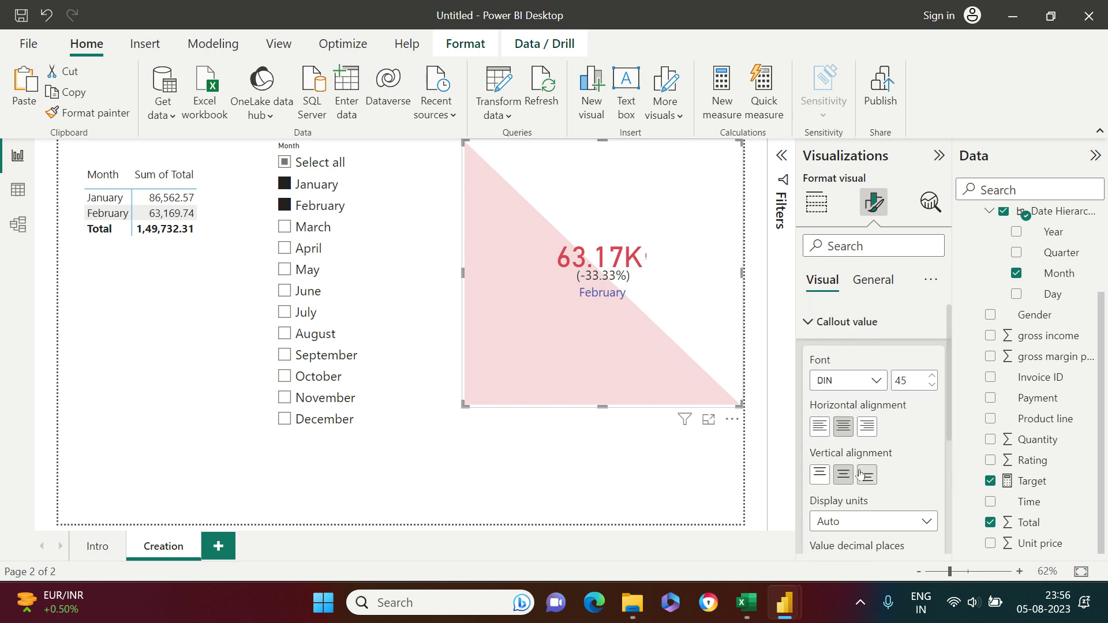
left_click(804, 328)
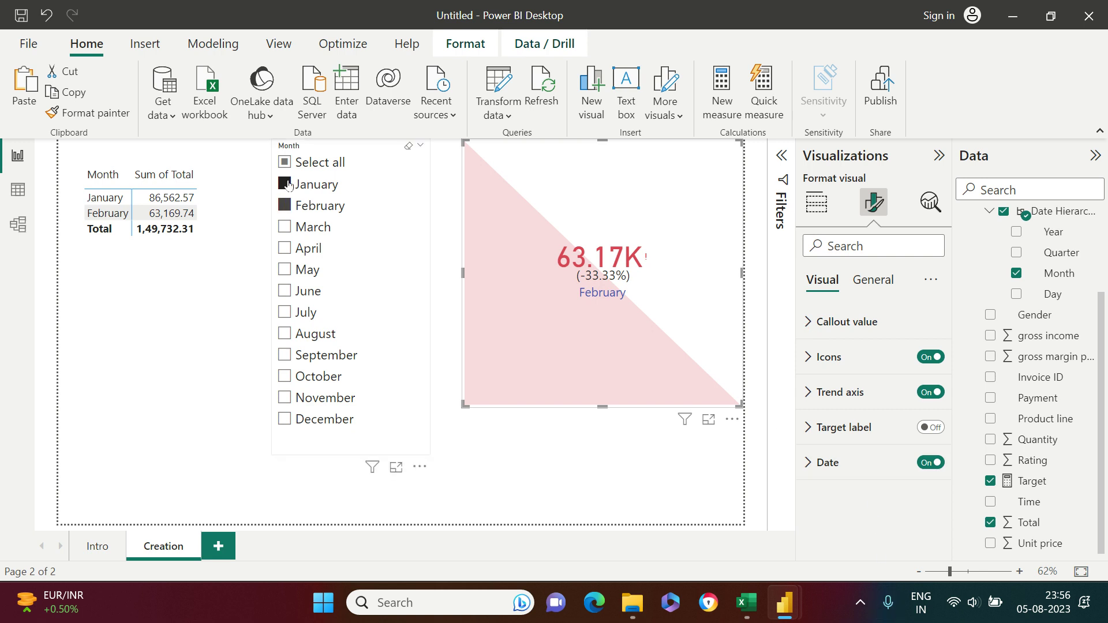
left_click(286, 162)
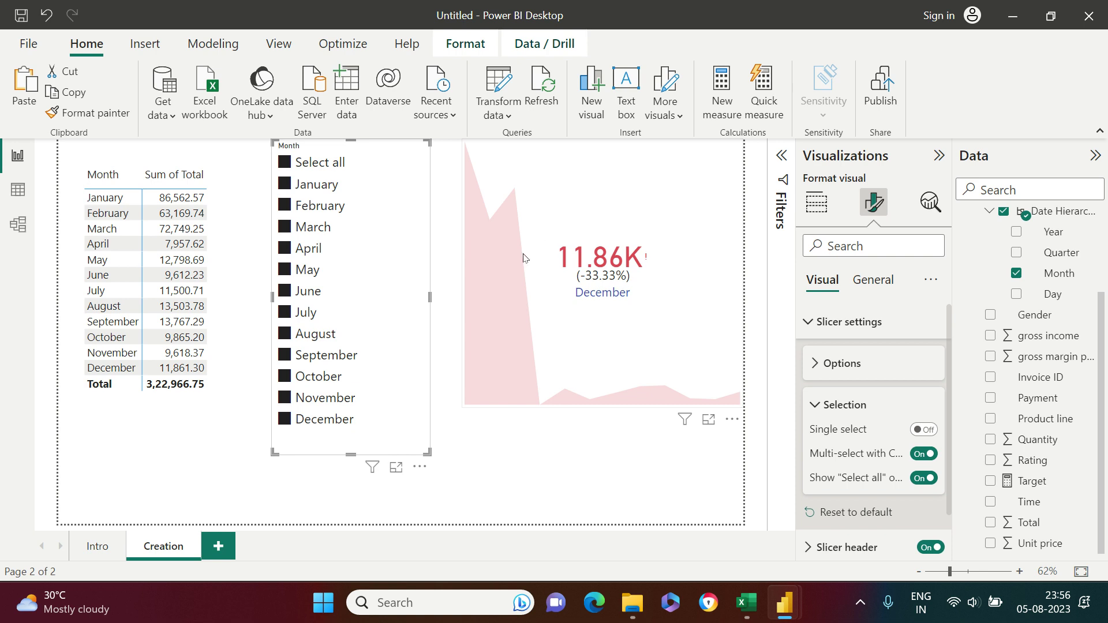
left_click(633, 196)
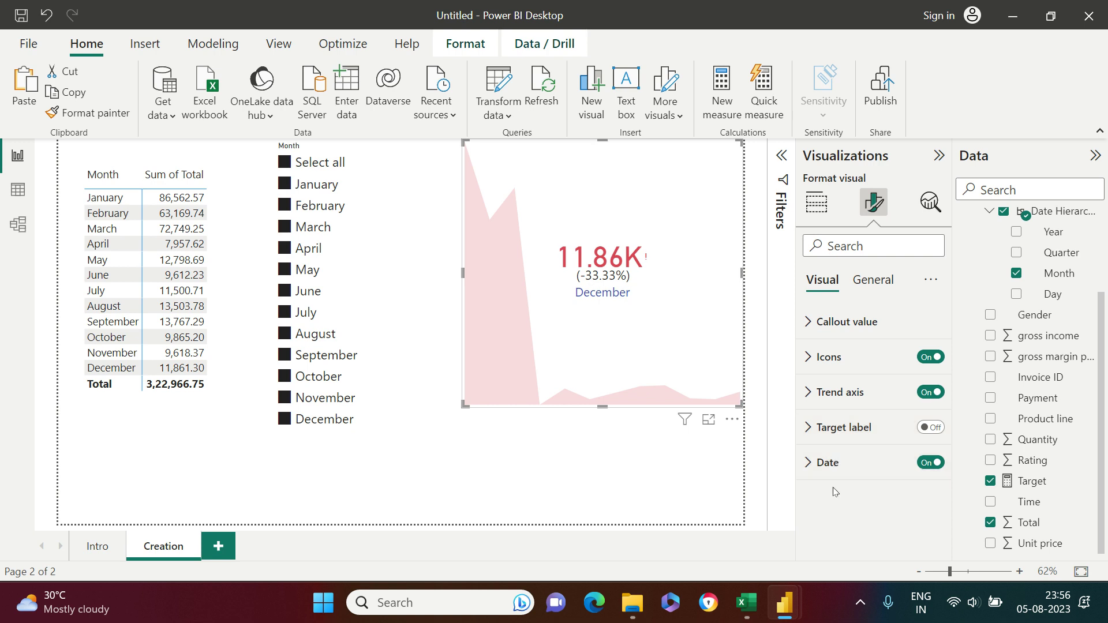
left_click(810, 324)
left_click(810, 325)
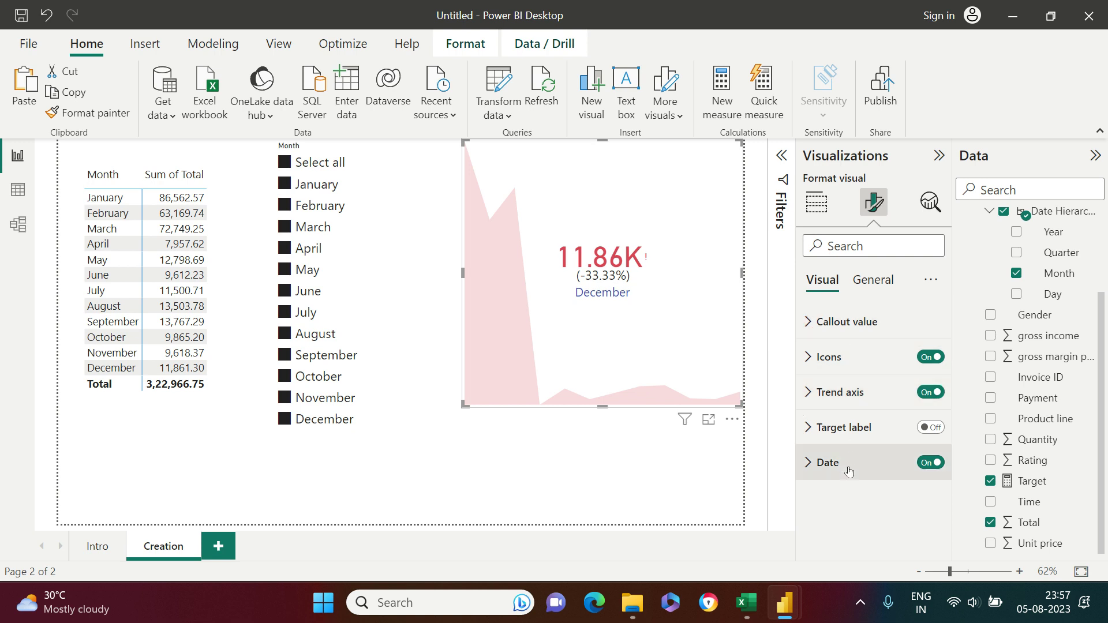
left_click(718, 489)
left_click(701, 202)
left_click(819, 324)
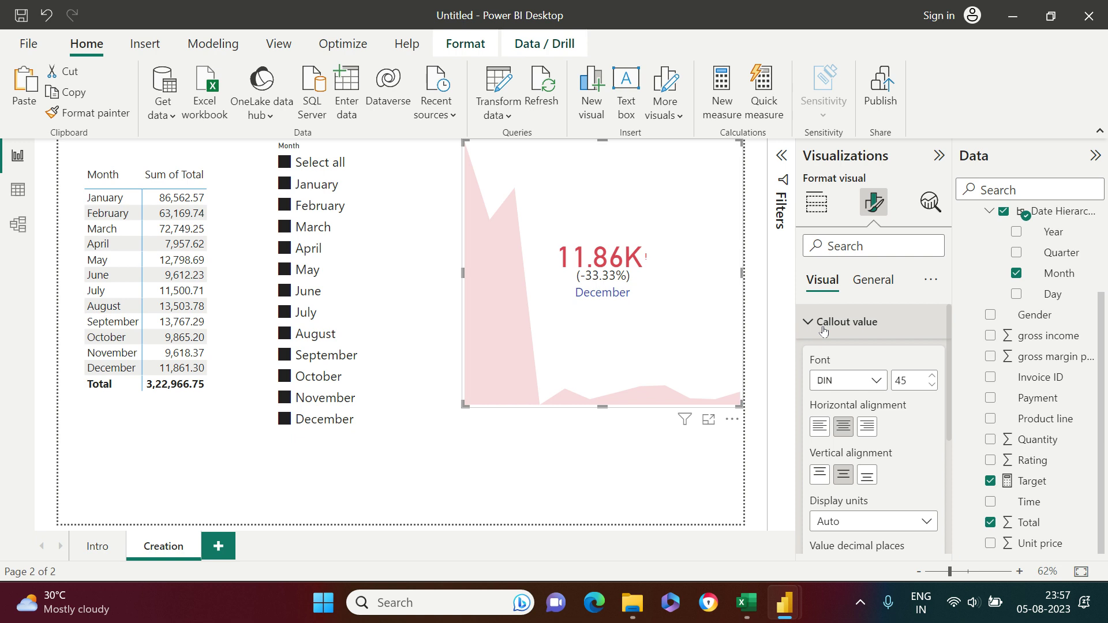
left_click(823, 328)
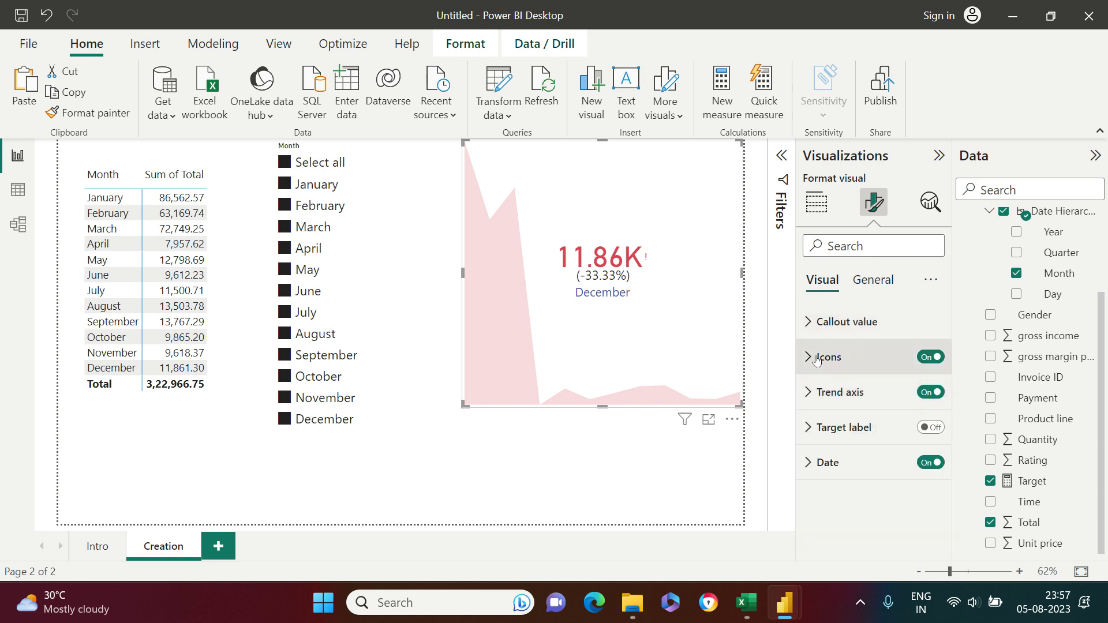
Step: Set the KPI visual's trend axis direction to "Low is good" and look over its good, neutral and bad color settings
left_click(810, 393)
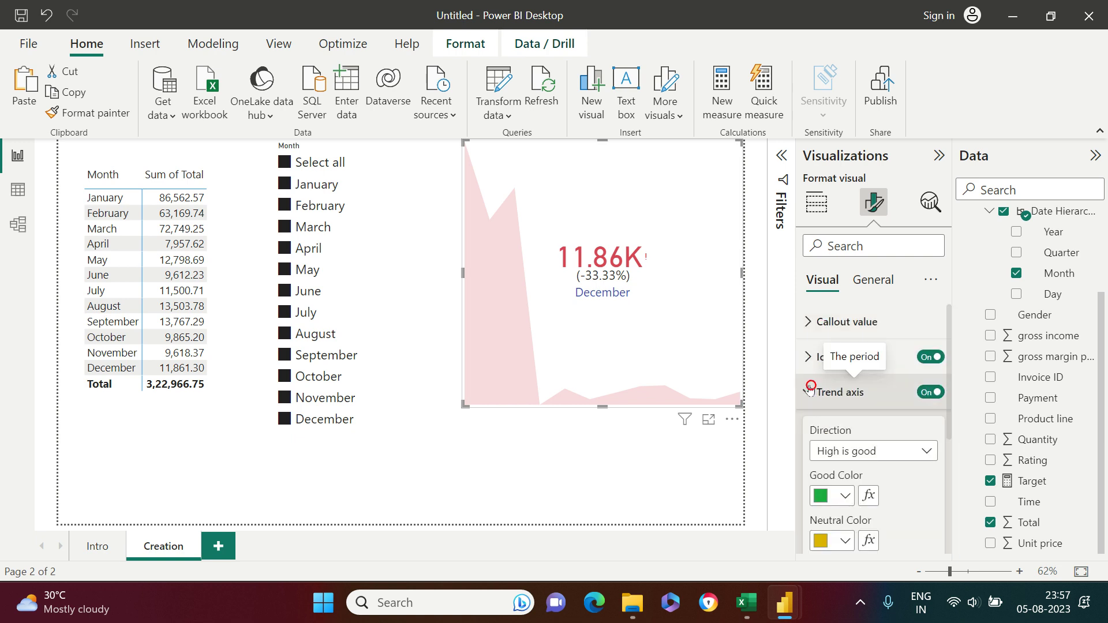
left_click(811, 392)
left_click(811, 392)
scroll(866, 428, "down", 1)
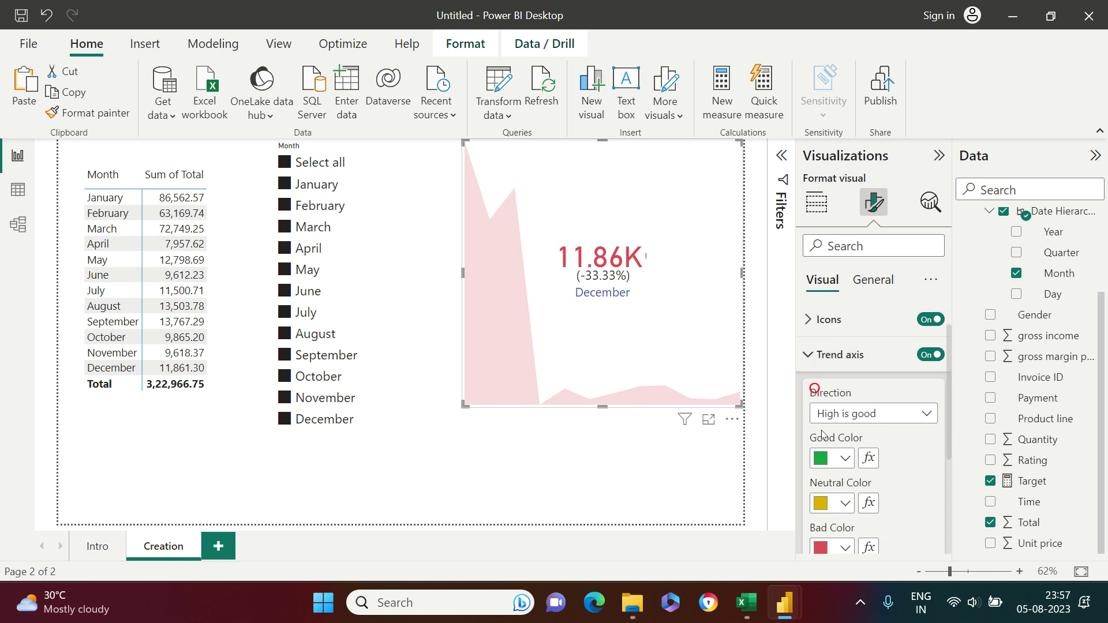
left_click(872, 414)
left_click(863, 456)
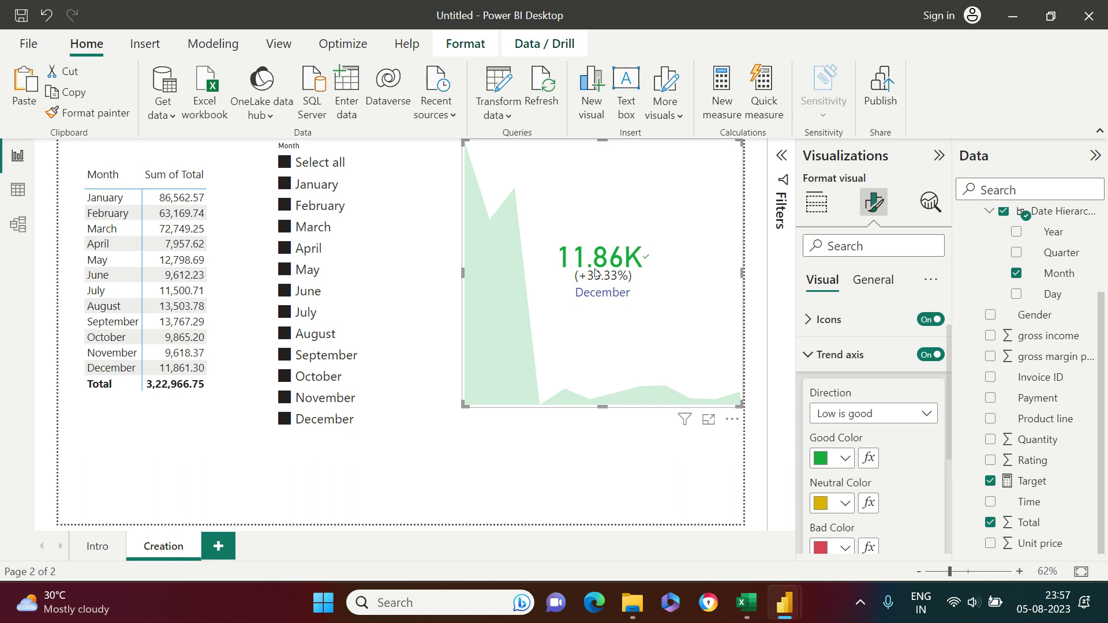
left_click(919, 413)
left_click(902, 432)
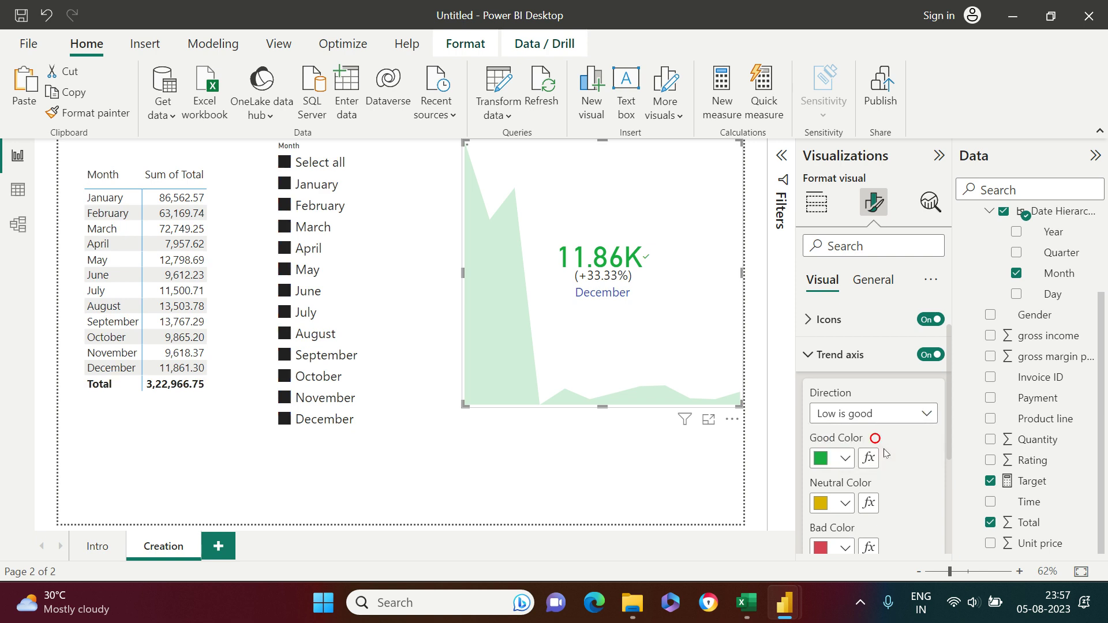
left_click(895, 412)
left_click(860, 458)
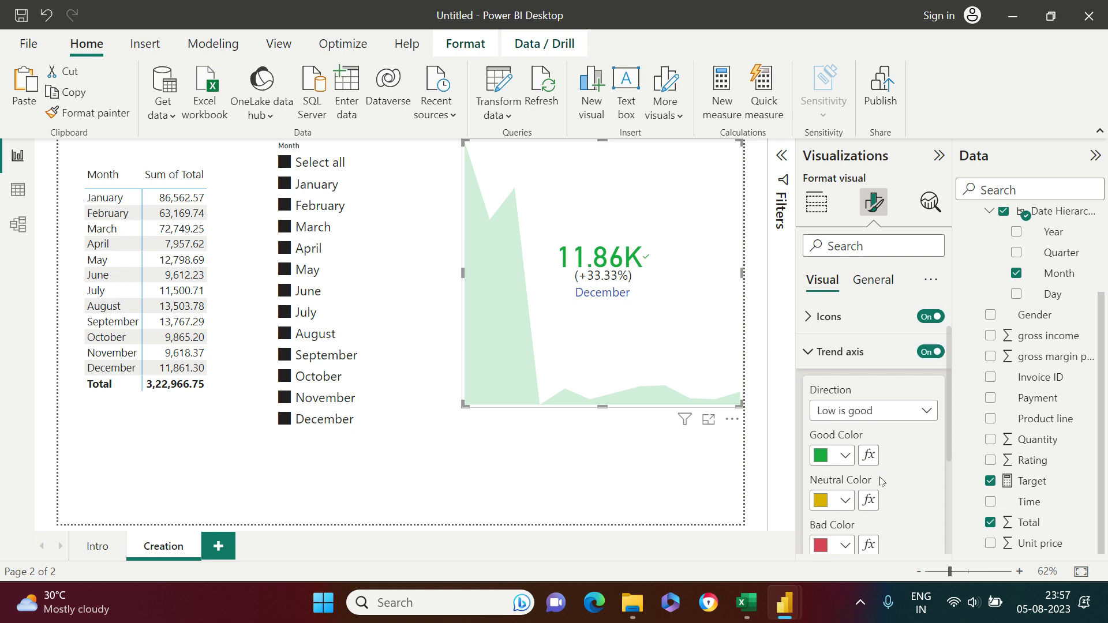
scroll(875, 460, "down", 3)
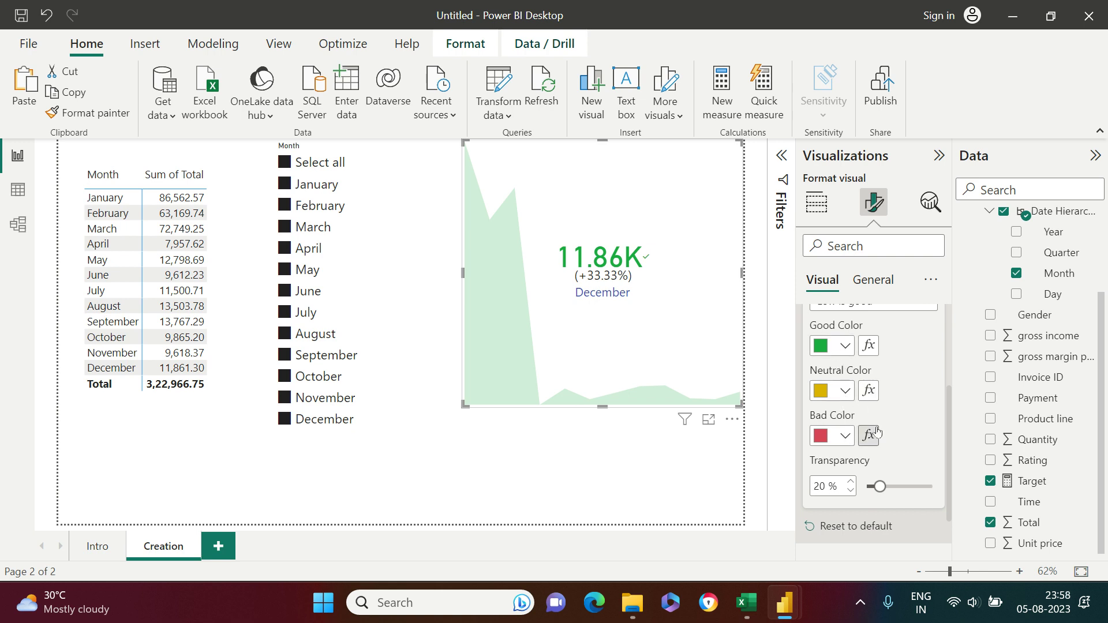
left_click(594, 473)
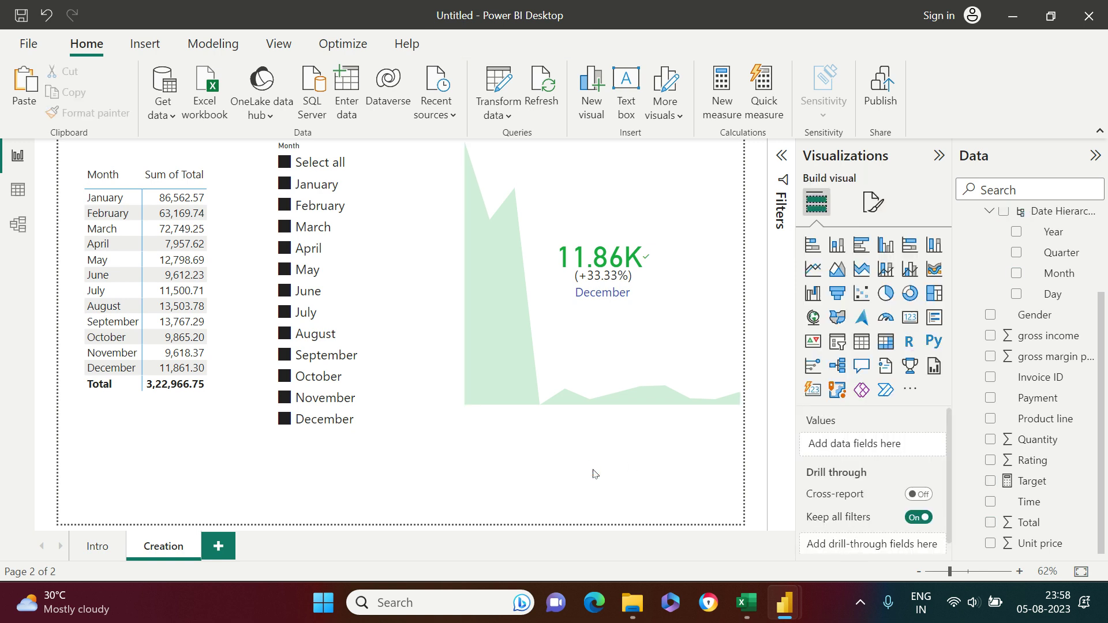